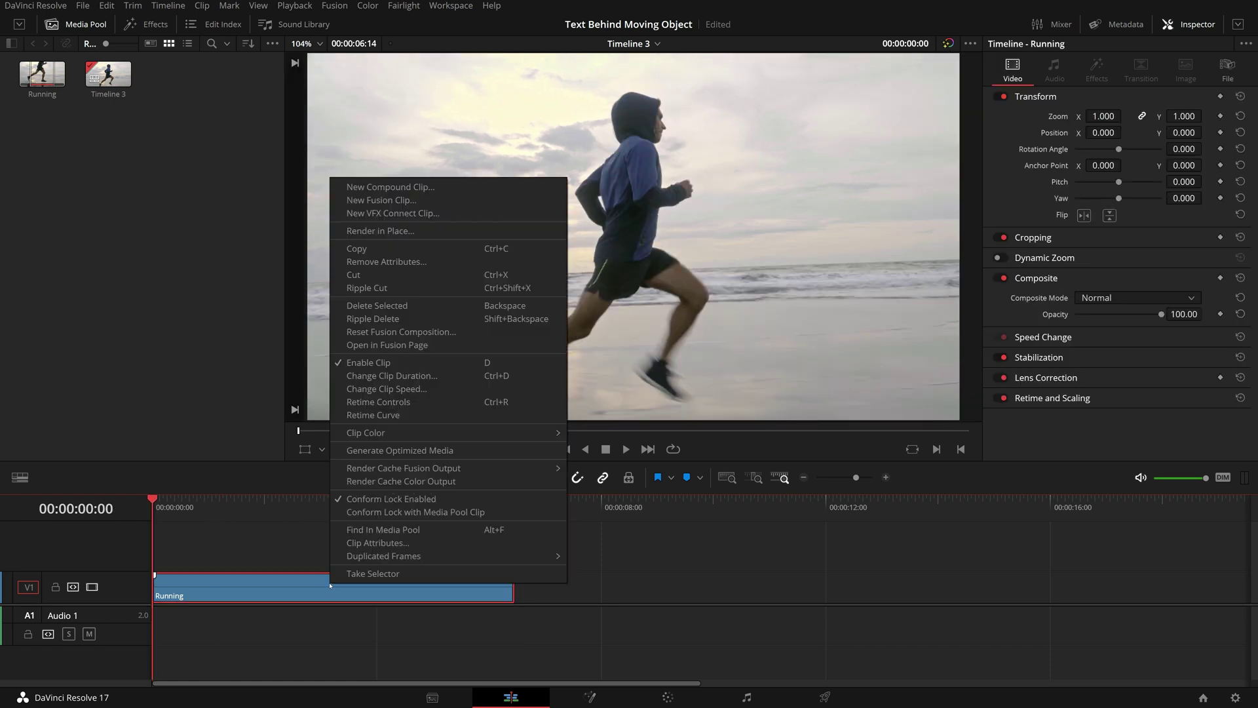
# - Convert the Running clip into a new Fusion clip and open it on the Fusion page
pyautogui.click(409, 201)
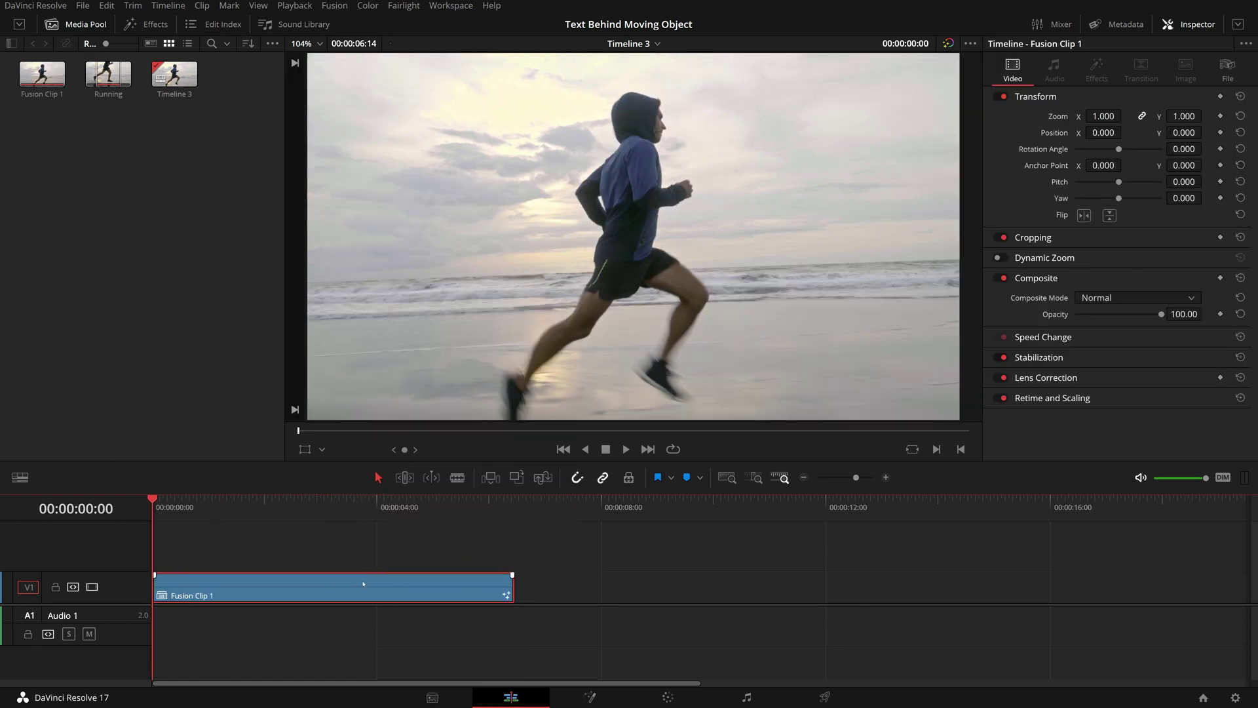
pyautogui.click(590, 696)
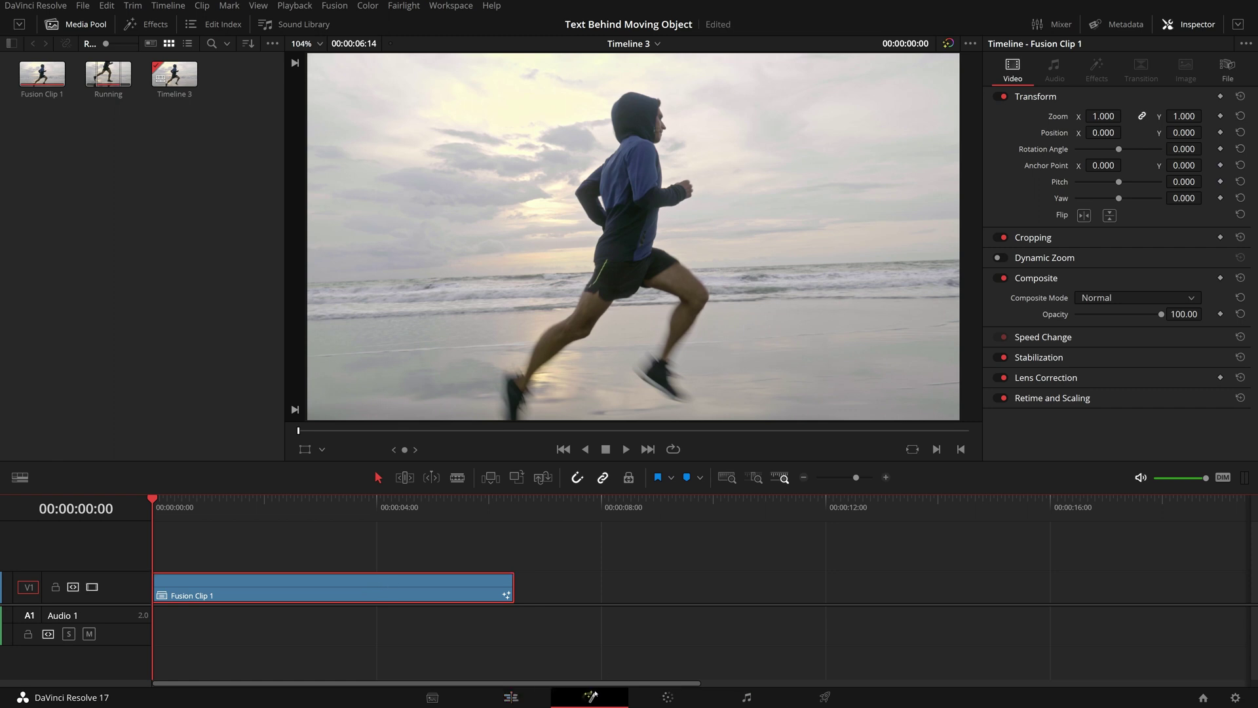
# - Make room before MediaOut1, merge a Text node over MediaIn1 and enter the text RUNNING
pyautogui.moveTo(335, 558); pyautogui.dragTo(570, 568)
pyautogui.moveTo(321, 483); pyautogui.dragTo(343, 592)
pyautogui.click(408, 565)
pyautogui.click(976, 230)
pyautogui.write('RUNNING')
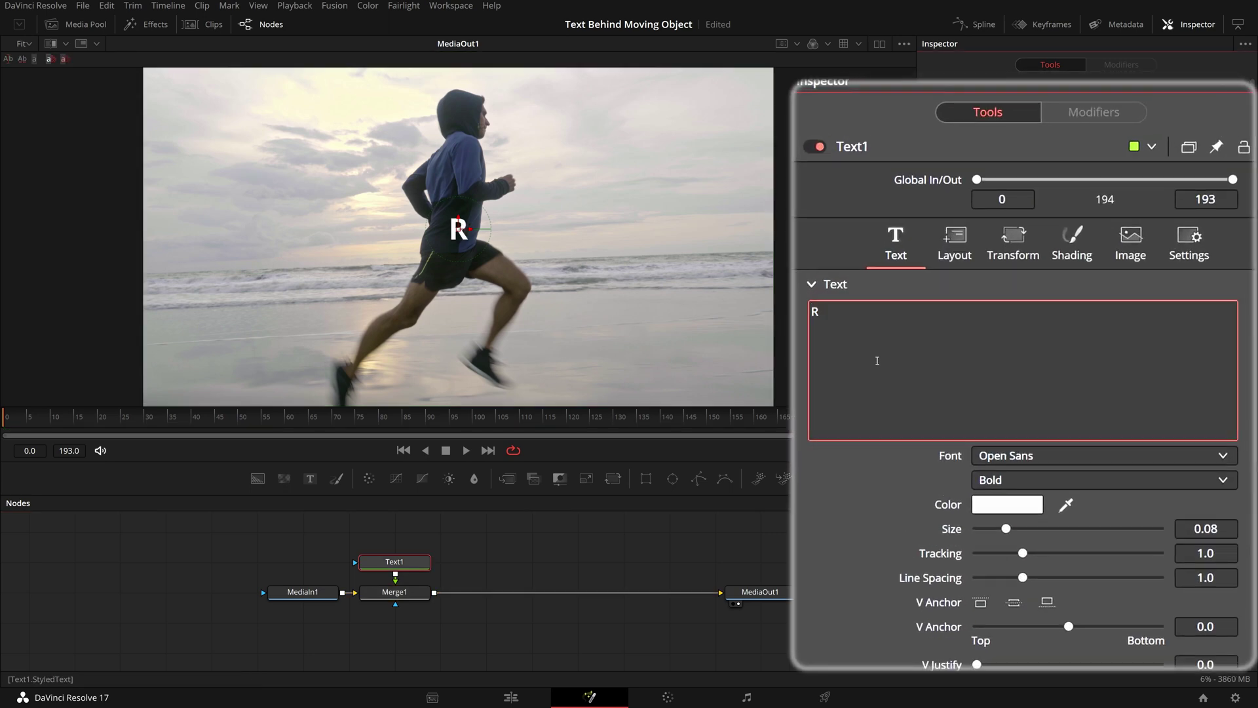
# - Colour the RUNNING text orange-red and set its size to 0.22 and tracking to 1.157
pyautogui.click(1007, 504)
pyautogui.click(761, 469)
pyautogui.moveTo(1005, 528); pyautogui.dragTo(1056, 528)
pyautogui.moveTo(1073, 359); pyautogui.dragTo(1078, 359)
# - Move MediaIn1 away from the merge, add a Color Corrector node and feed it from MediaIn1's output
pyautogui.moveTo(318, 594); pyautogui.dragTo(180, 591)
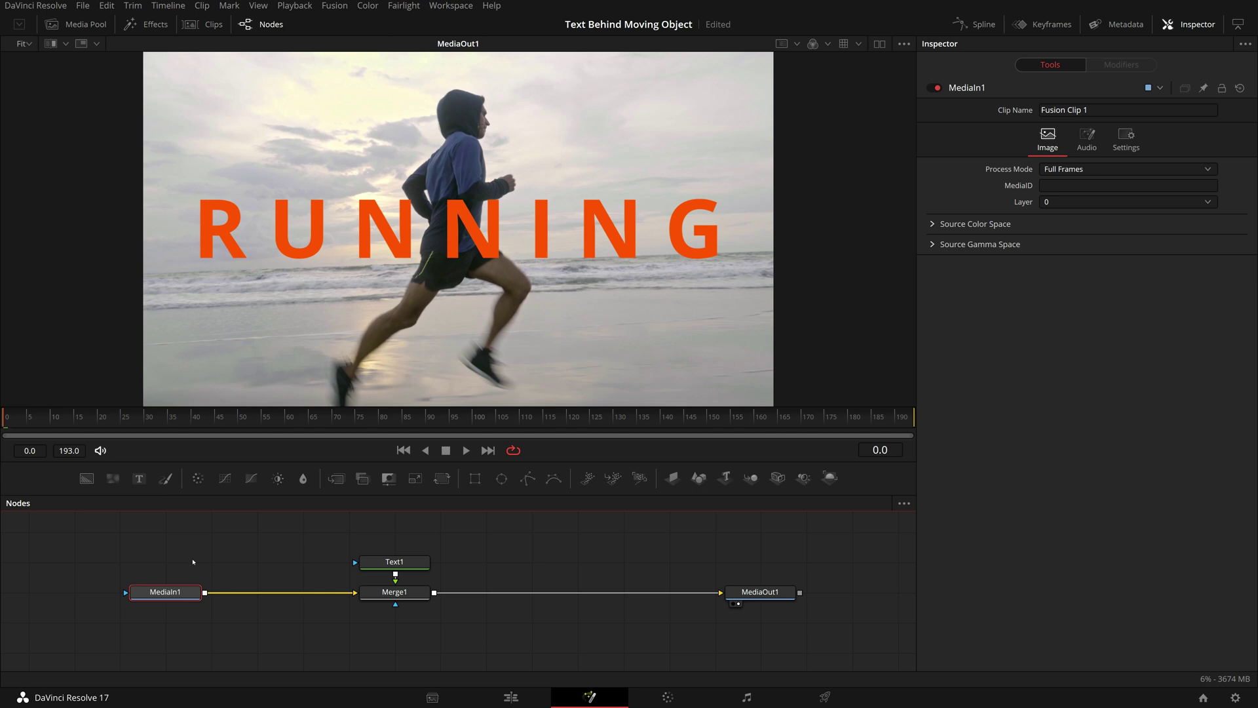
pyautogui.click(199, 479)
pyautogui.moveTo(202, 481); pyautogui.dragTo(266, 571)
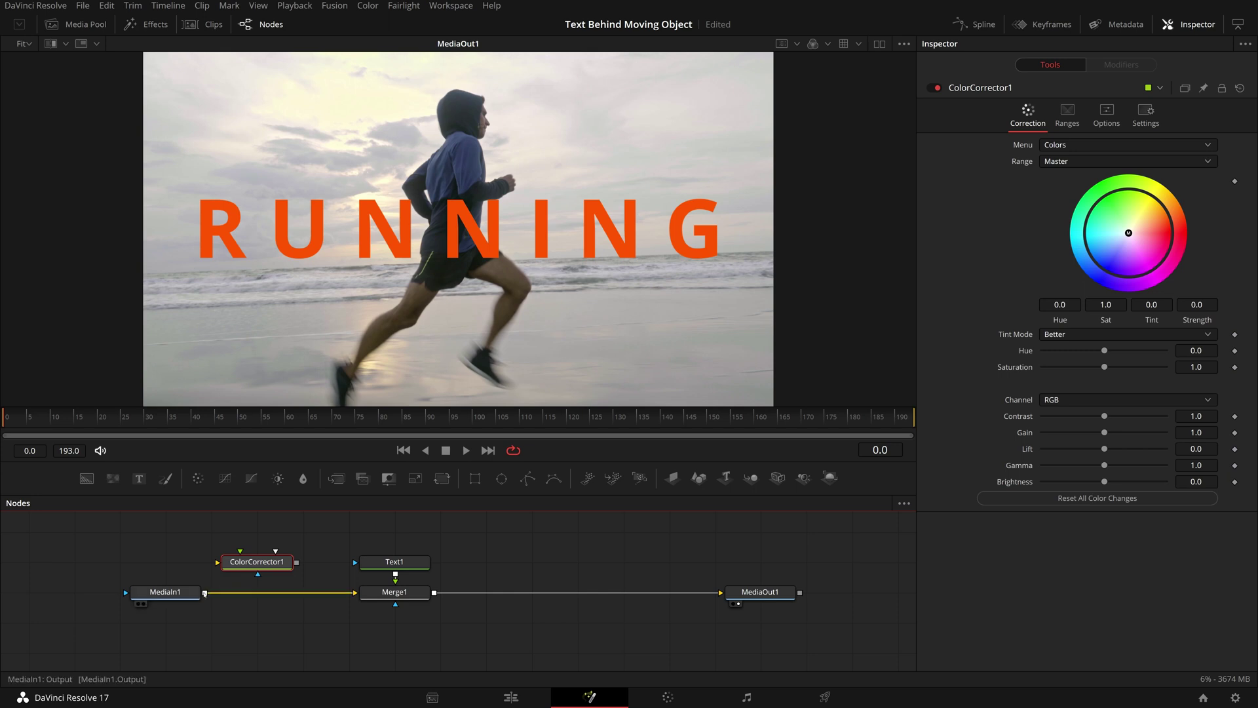
pyautogui.moveTo(204, 593); pyautogui.dragTo(247, 564)
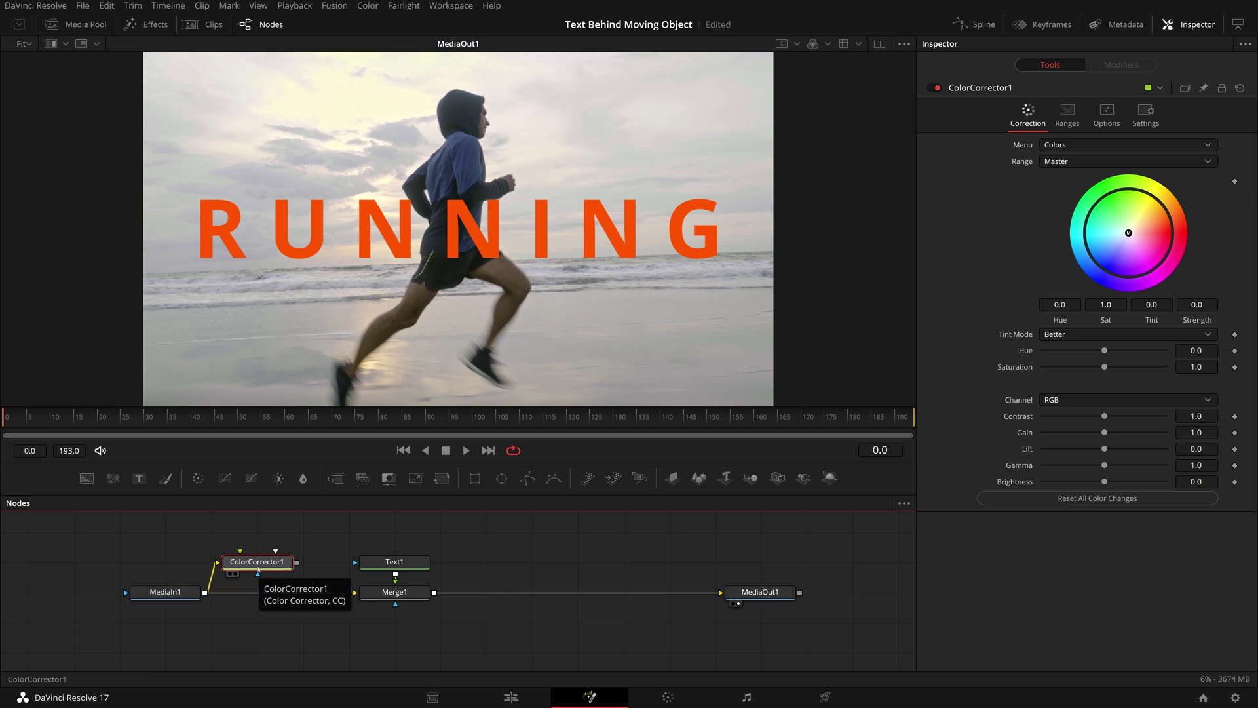
# - Enable the dual viewer layout and display the color corrector's output in the first viewer
pyautogui.click(879, 43)
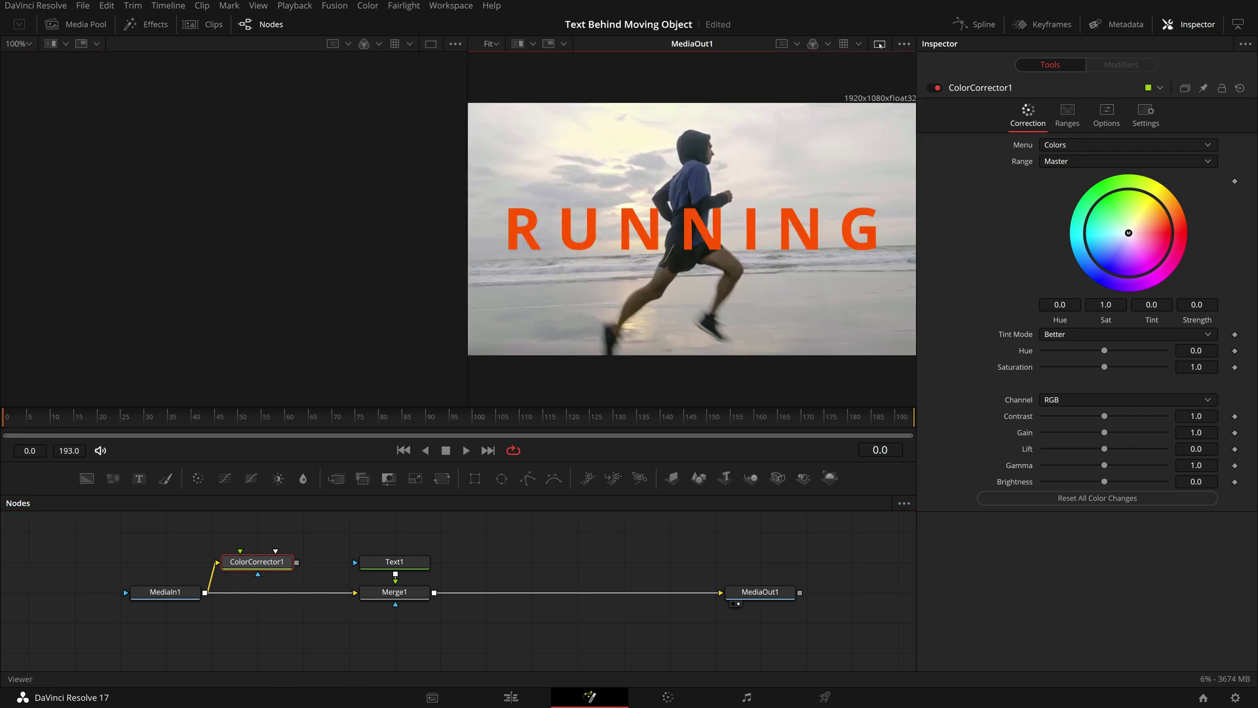
pyautogui.click(253, 563)
pyautogui.press('1')
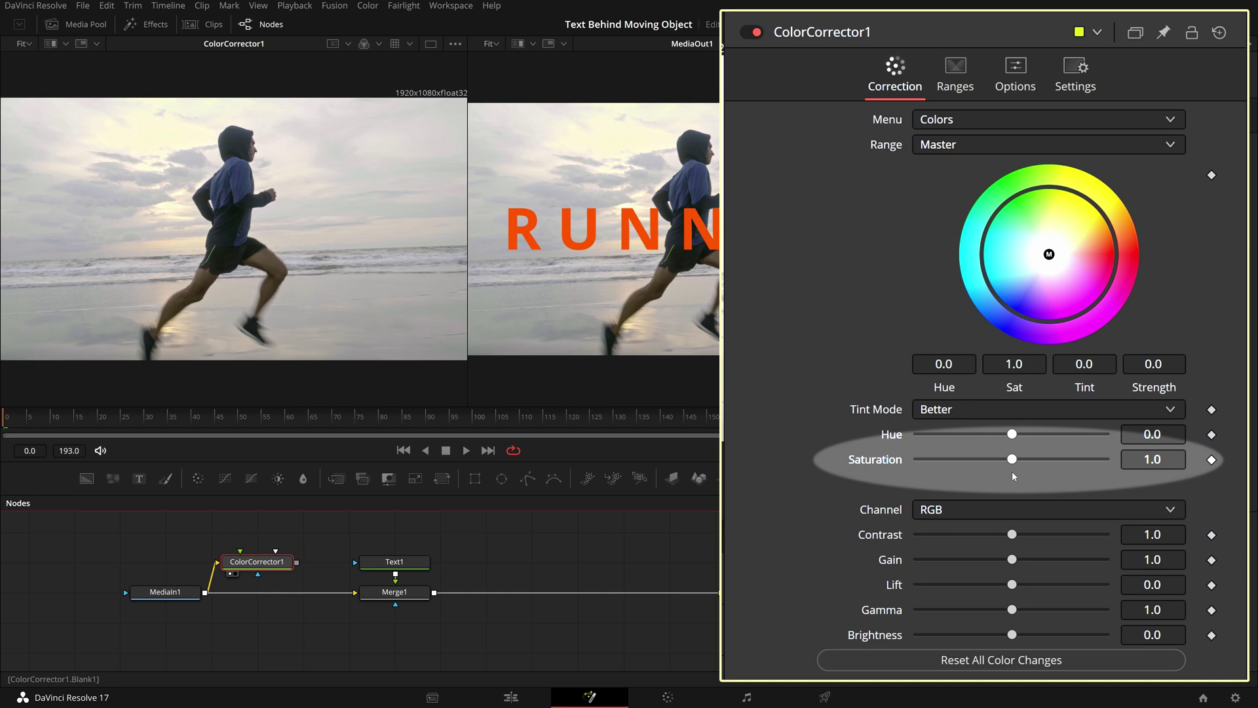
# - Set the color corrector's saturation to 0.0, contrast to 3.0 and lift to -1.0
pyautogui.moveTo(1012, 460); pyautogui.dragTo(878, 464)
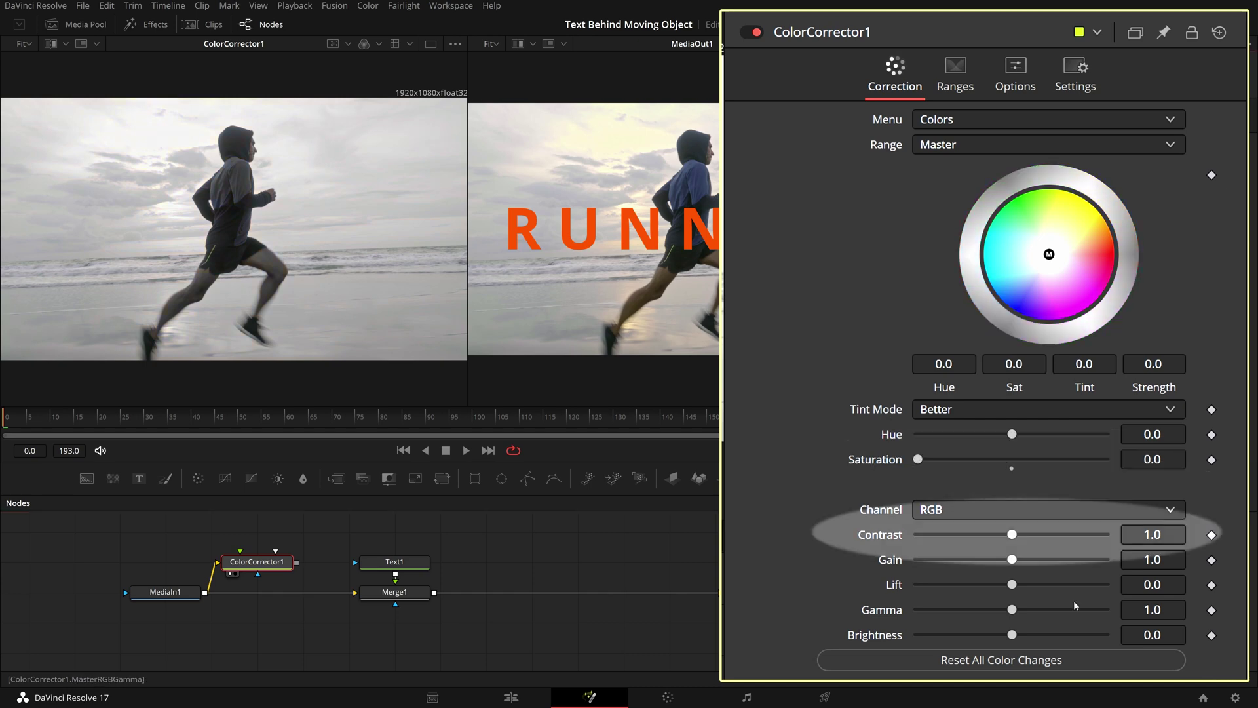
pyautogui.moveTo(1012, 534); pyautogui.dragTo(1213, 538)
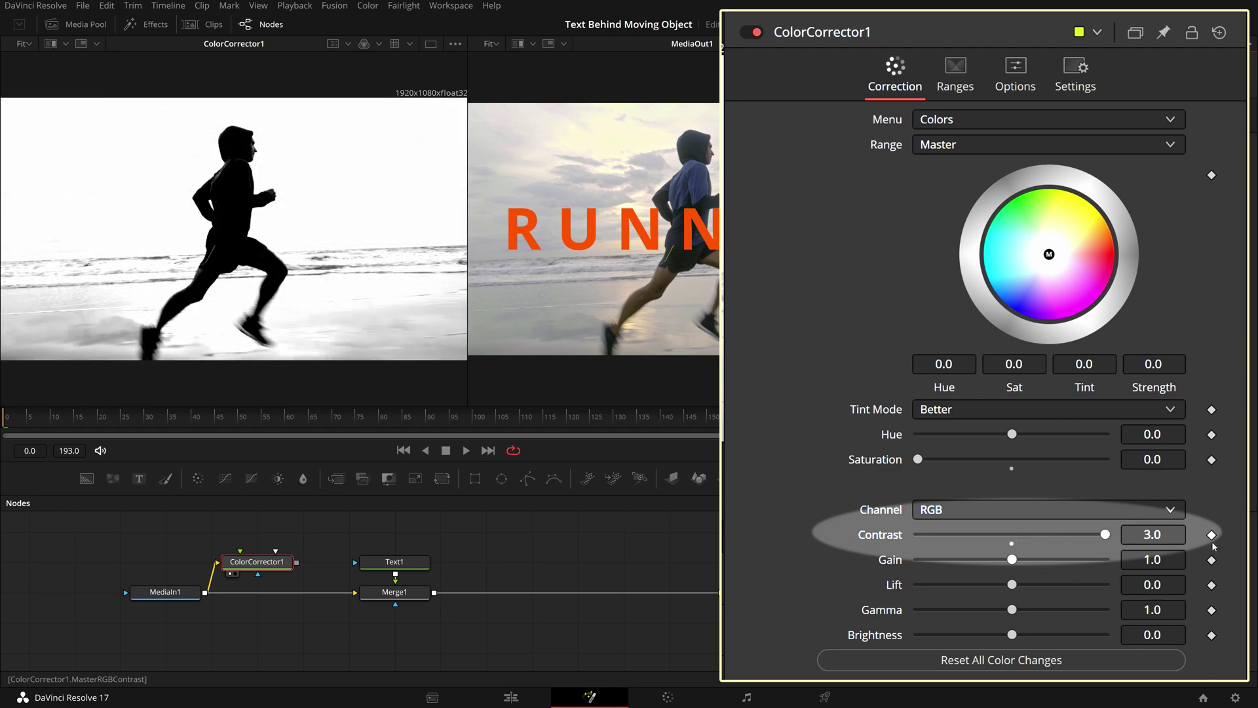
pyautogui.moveTo(1011, 584); pyautogui.dragTo(843, 600)
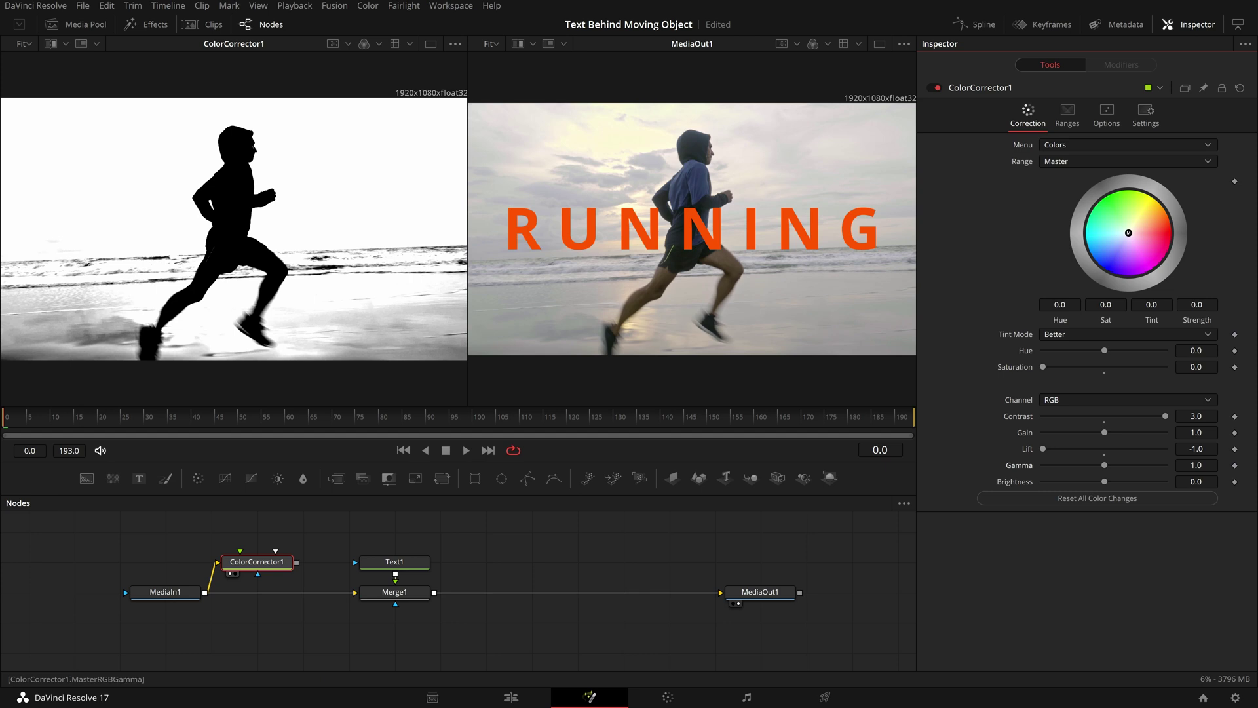
# - Try a gamma of 3.0 and a different gain on the color corrector, and restore gamma to 1.0
pyautogui.click(1193, 465)
pyautogui.write('3')
pyautogui.press('Return')
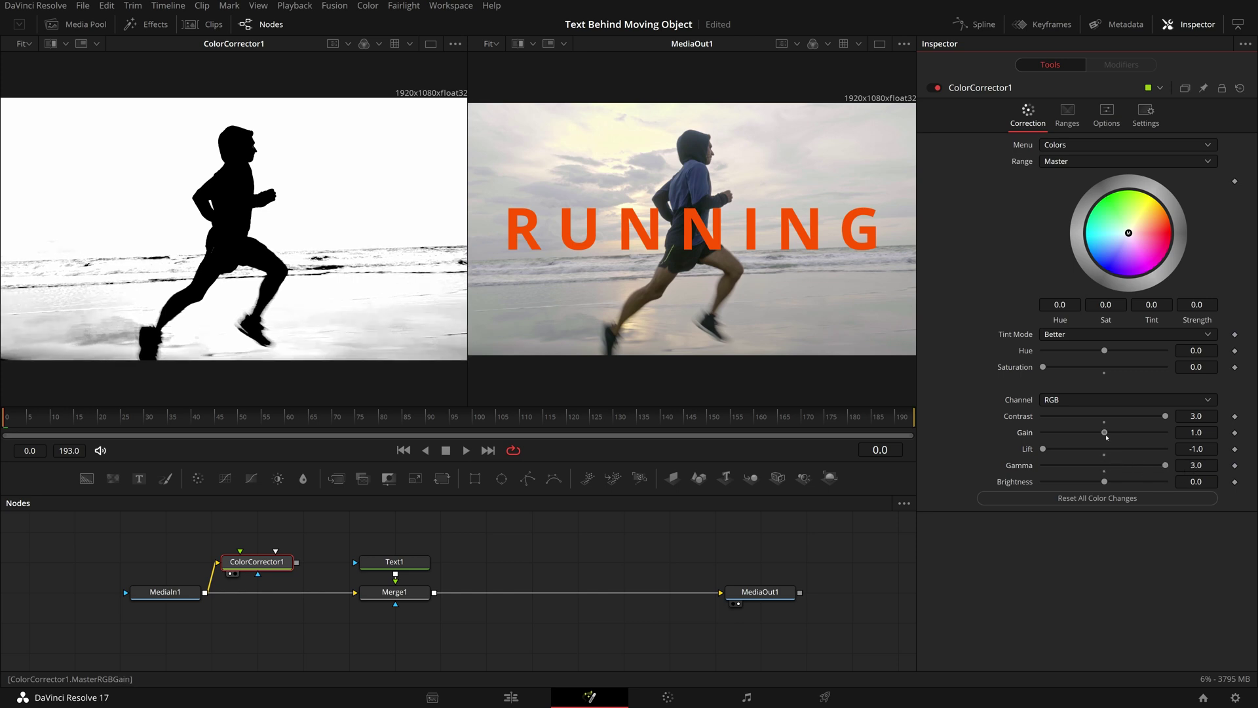
pyautogui.moveTo(1106, 437)
pyautogui.mouseDown()
pyautogui.moveTo(1091, 434)
pyautogui.moveTo(1104, 432)
pyautogui.mouseUp()
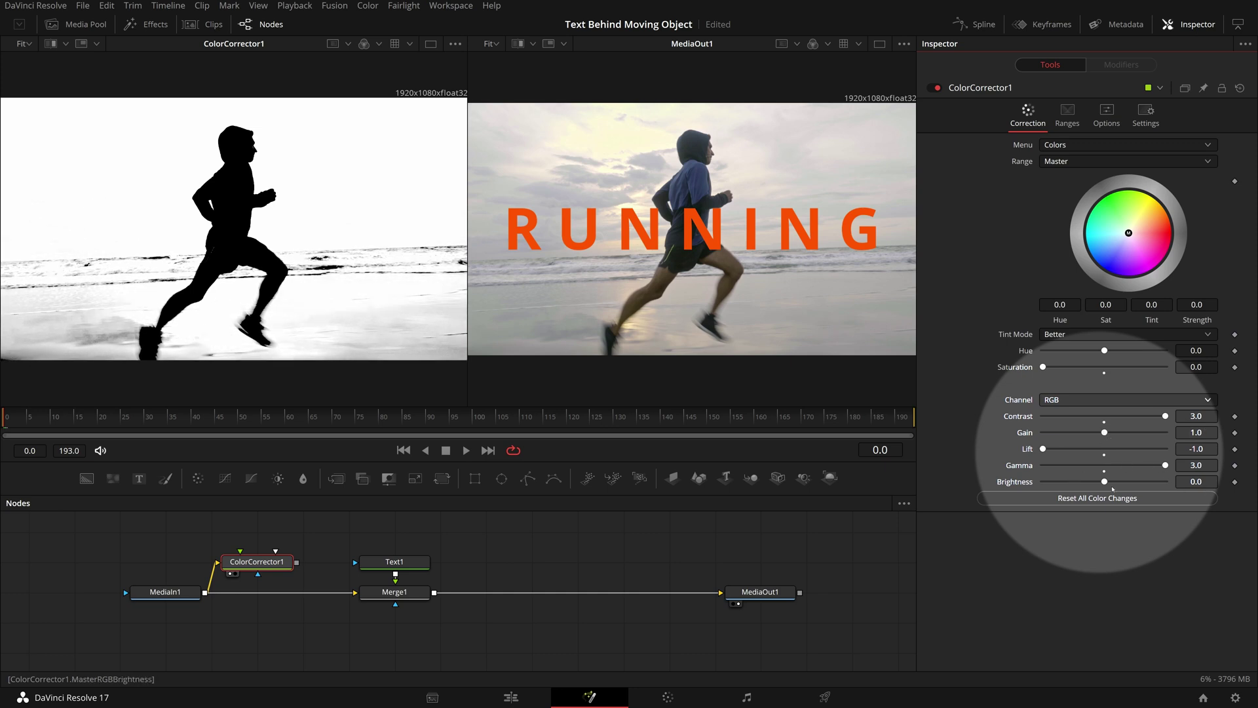
pyautogui.doubleClick(1104, 467)
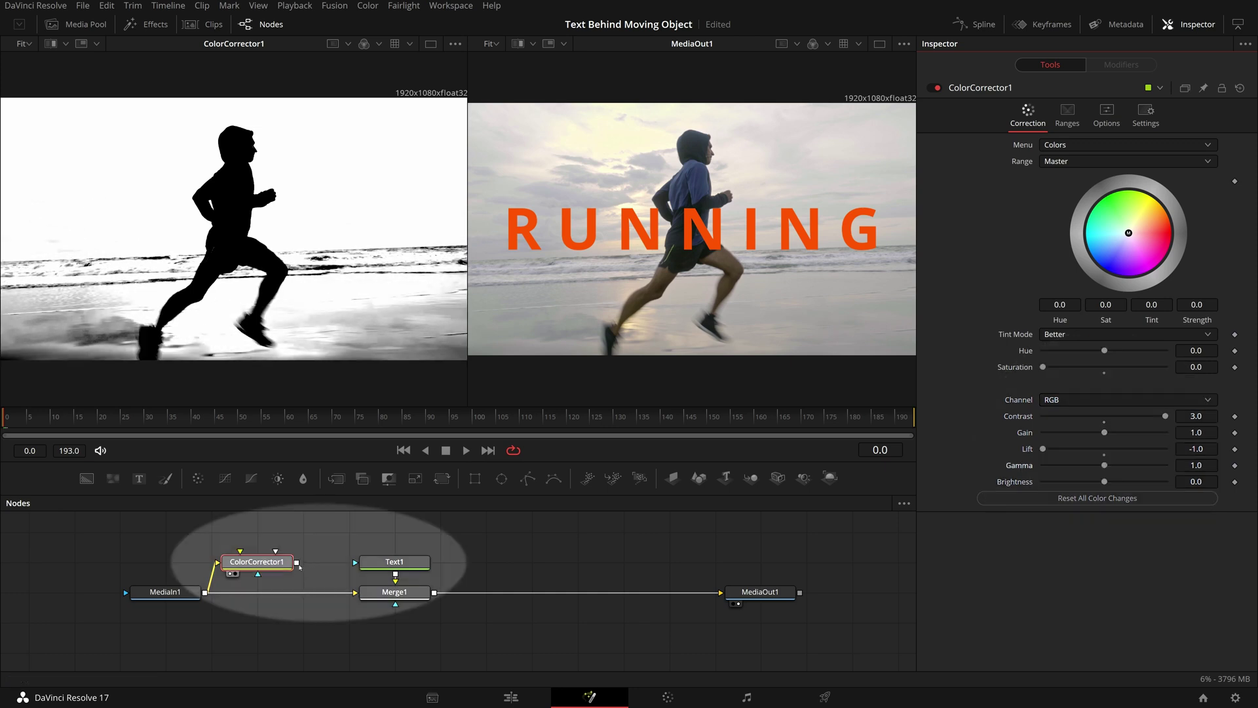
# - Connect the color corrector's output to Text1's mask input and set the text's mask channel to Luminance
pyautogui.moveTo(297, 563); pyautogui.dragTo(387, 563)
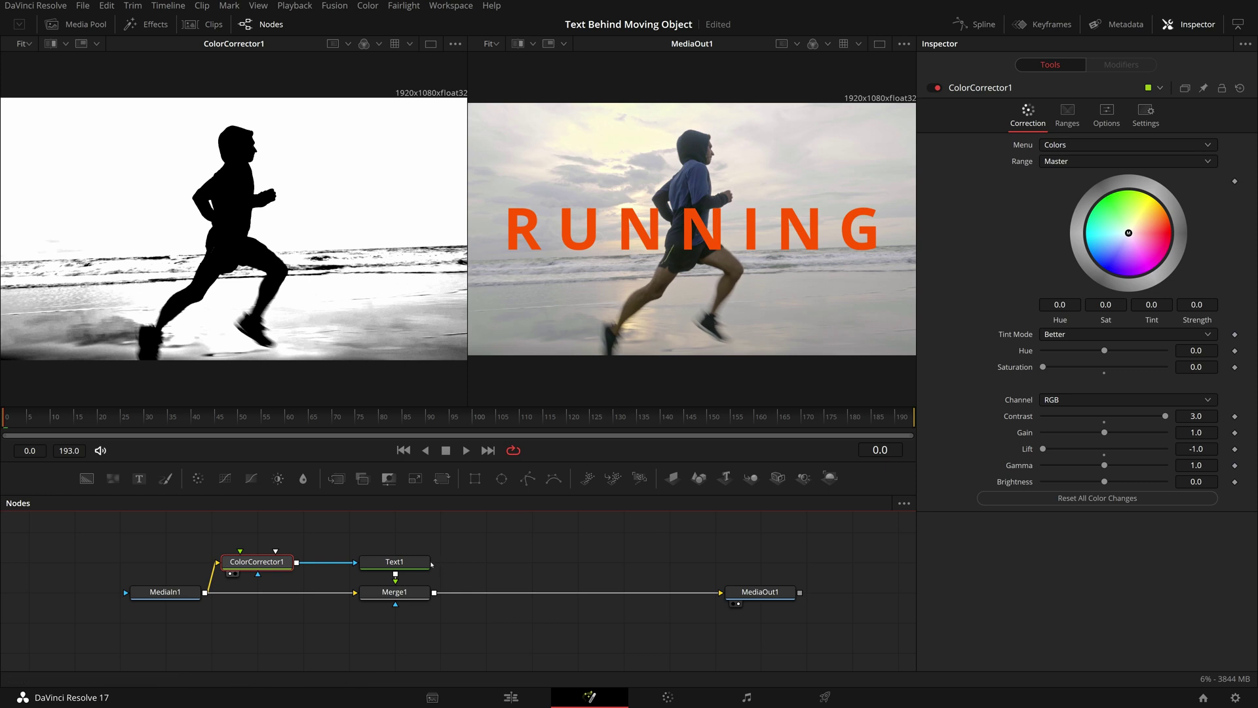
pyautogui.click(409, 562)
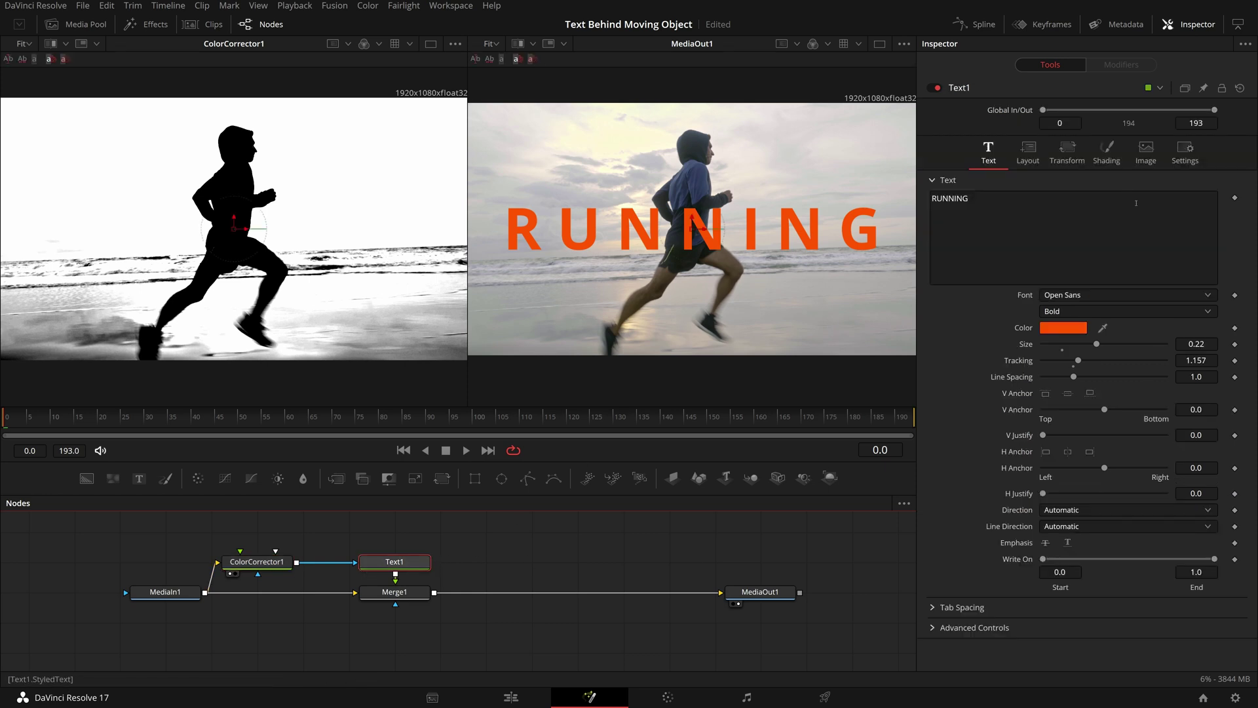
pyautogui.click(1186, 154)
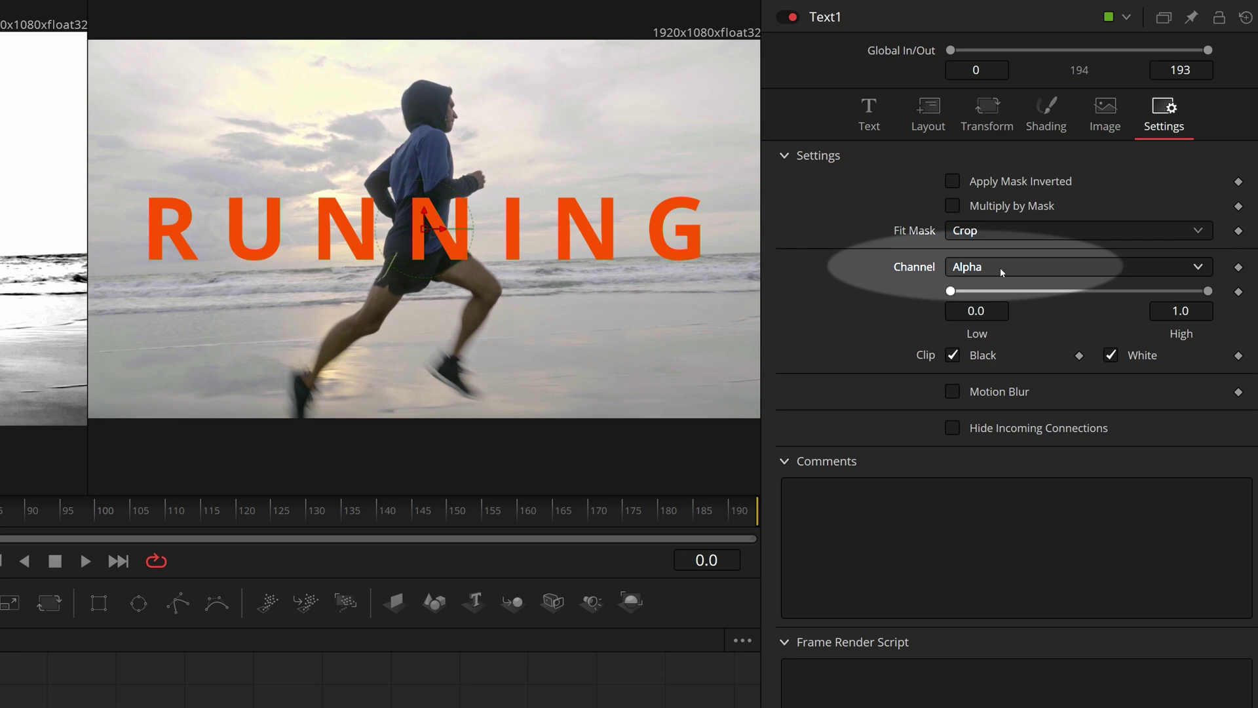
pyautogui.click(1018, 272)
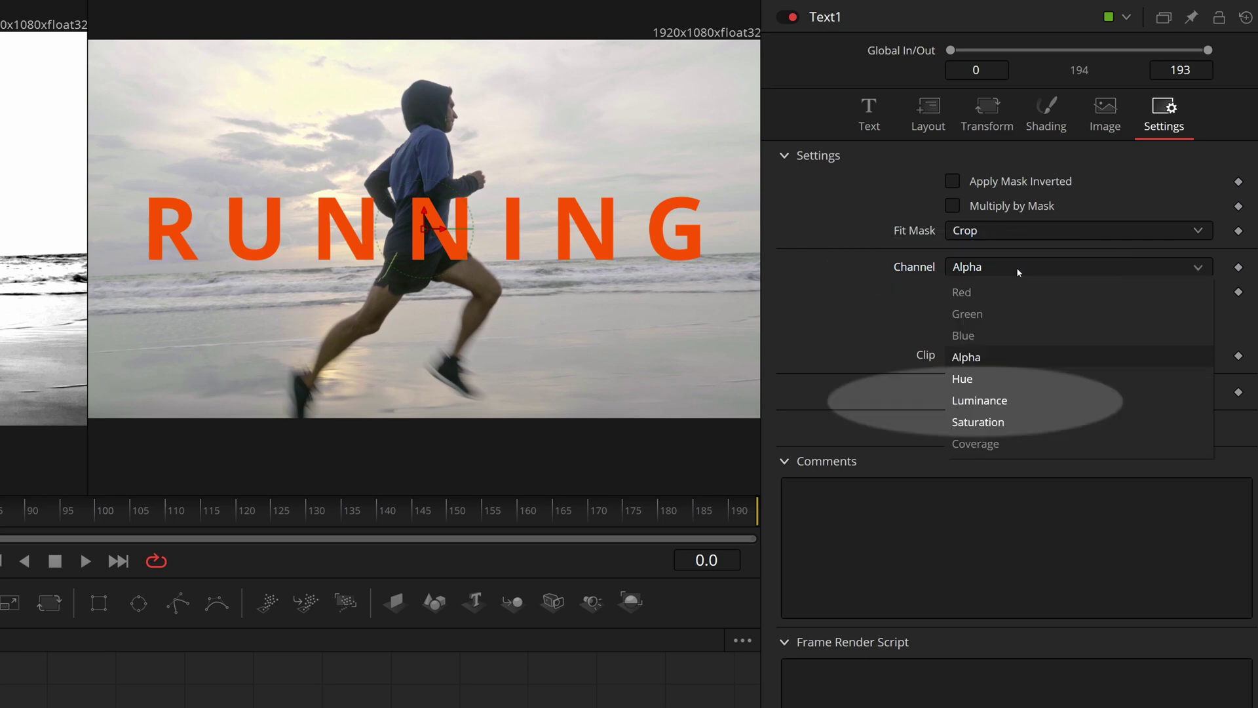
pyautogui.click(1004, 402)
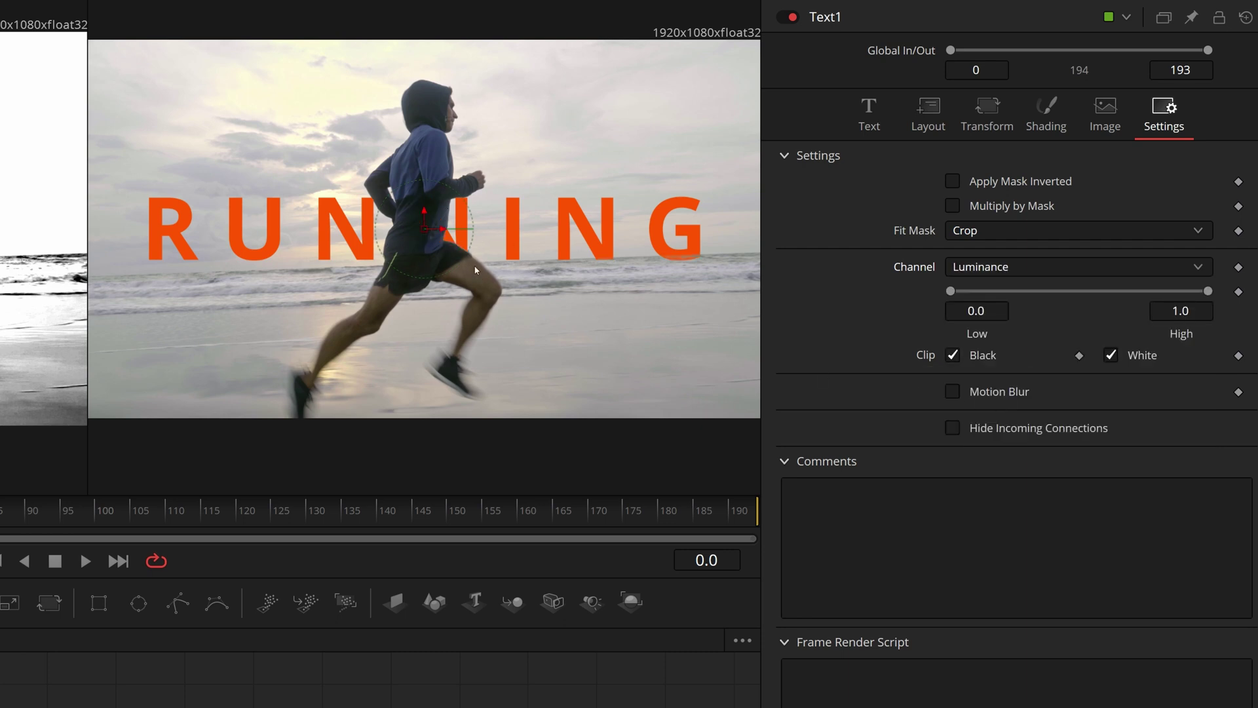
# - Play back the RUNNING text effect on the Fusion page and on the Edit page timeline
pyautogui.click(155, 676)
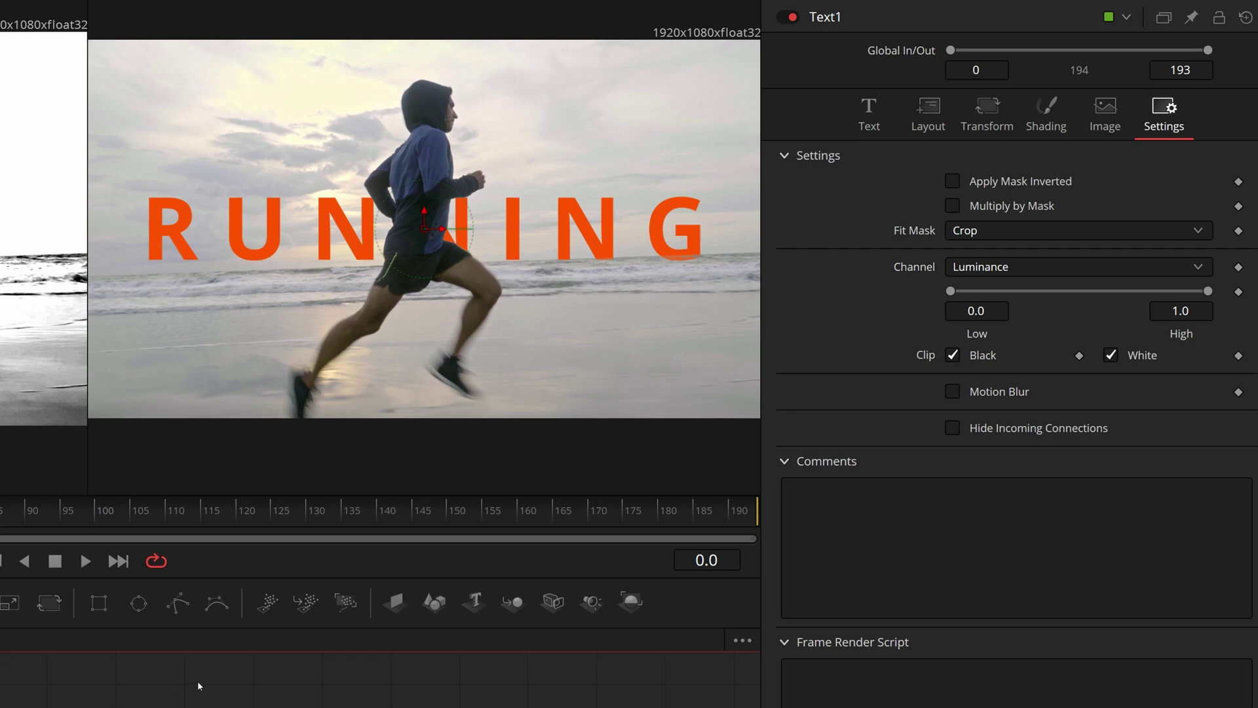
pyautogui.click(86, 564)
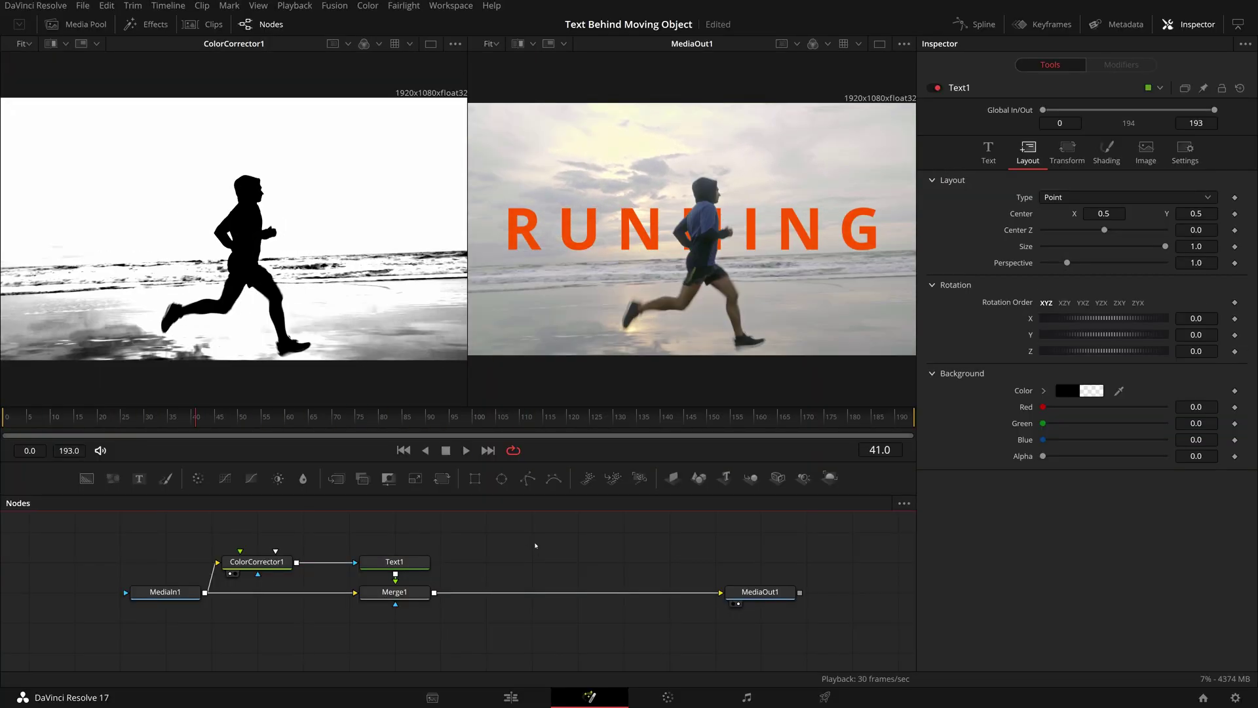
pyautogui.click(511, 696)
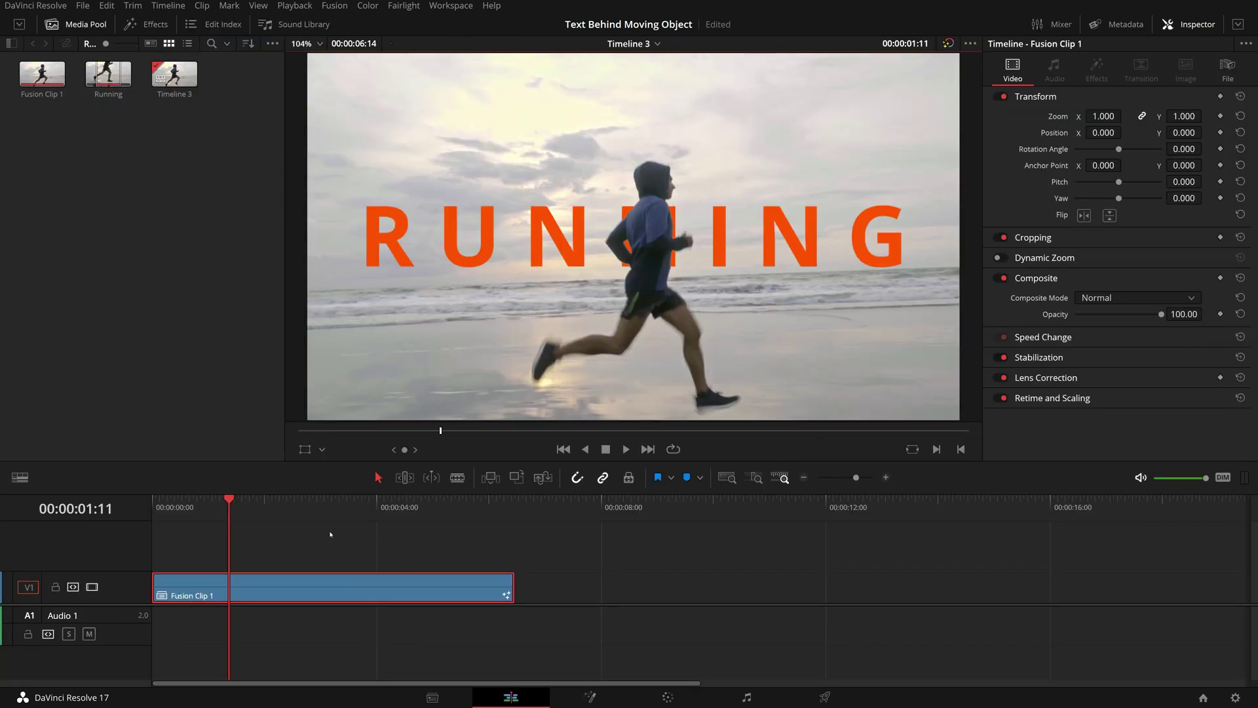
pyautogui.press('space')
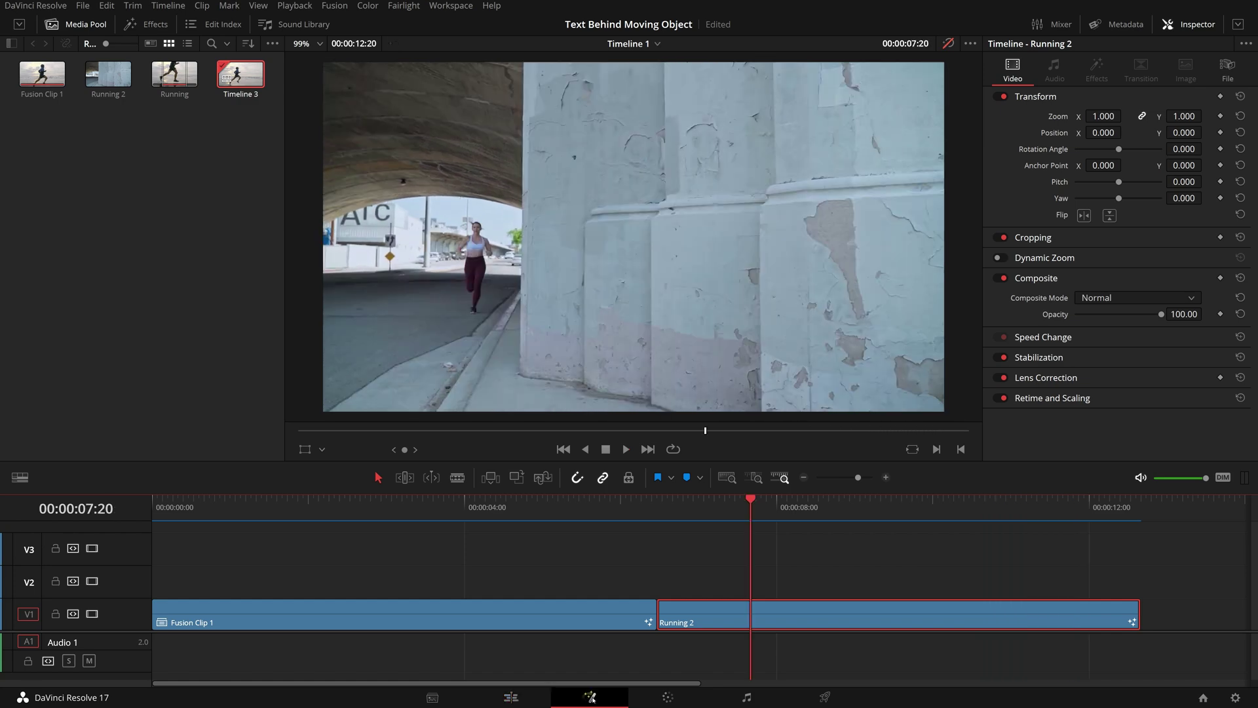
# - Open the Running 2 clip on the Fusion page and preview where the runner crosses the tracked BOOM text
pyautogui.click(589, 697)
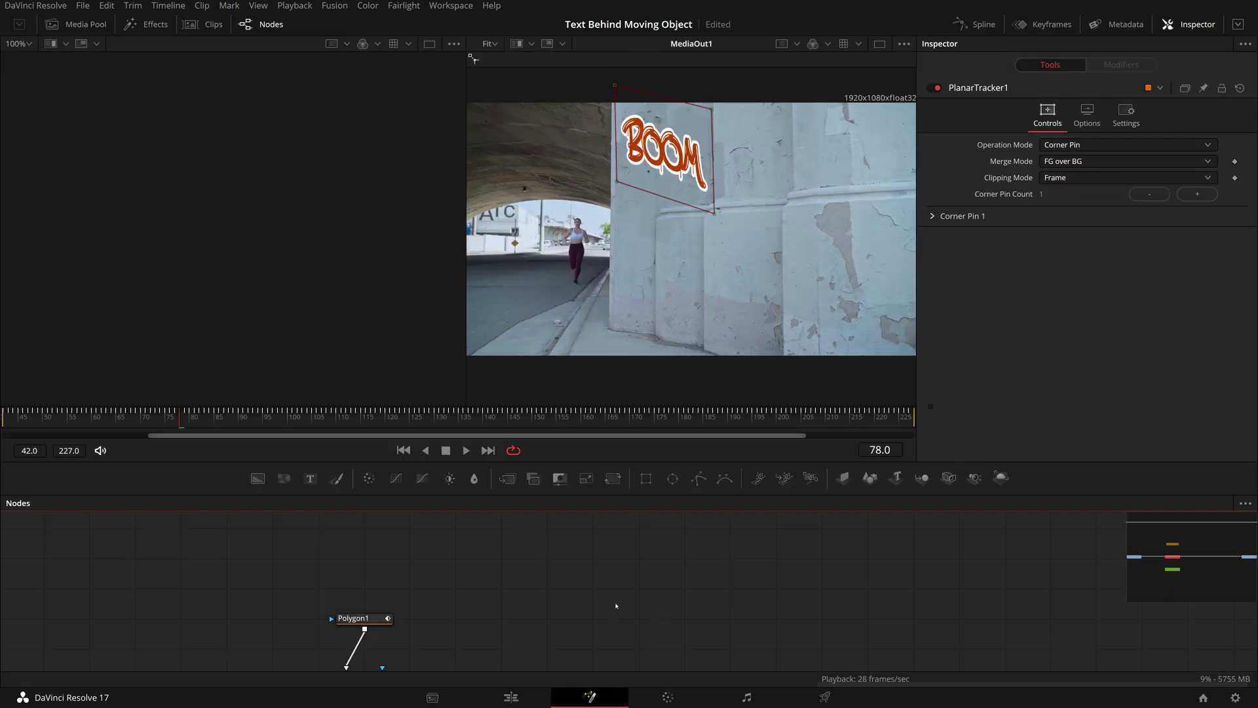
pyautogui.moveTo(643, 575); pyautogui.dragTo(627, 551)
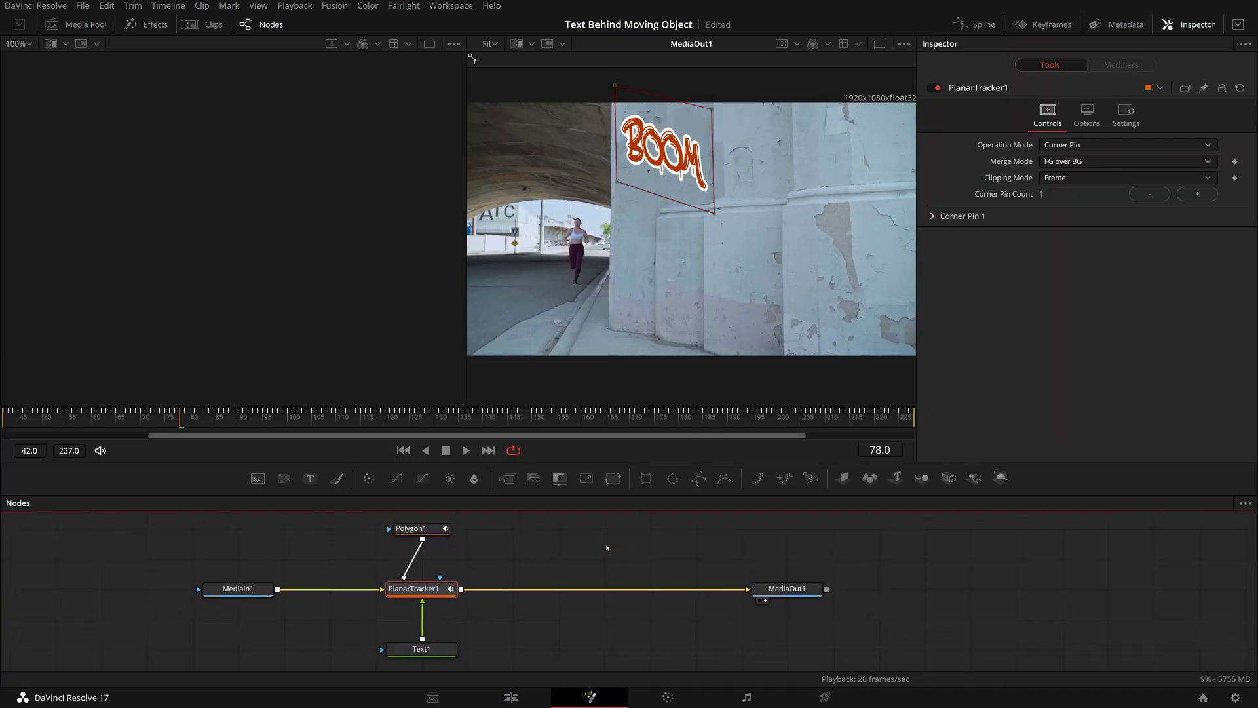
pyautogui.click(588, 642)
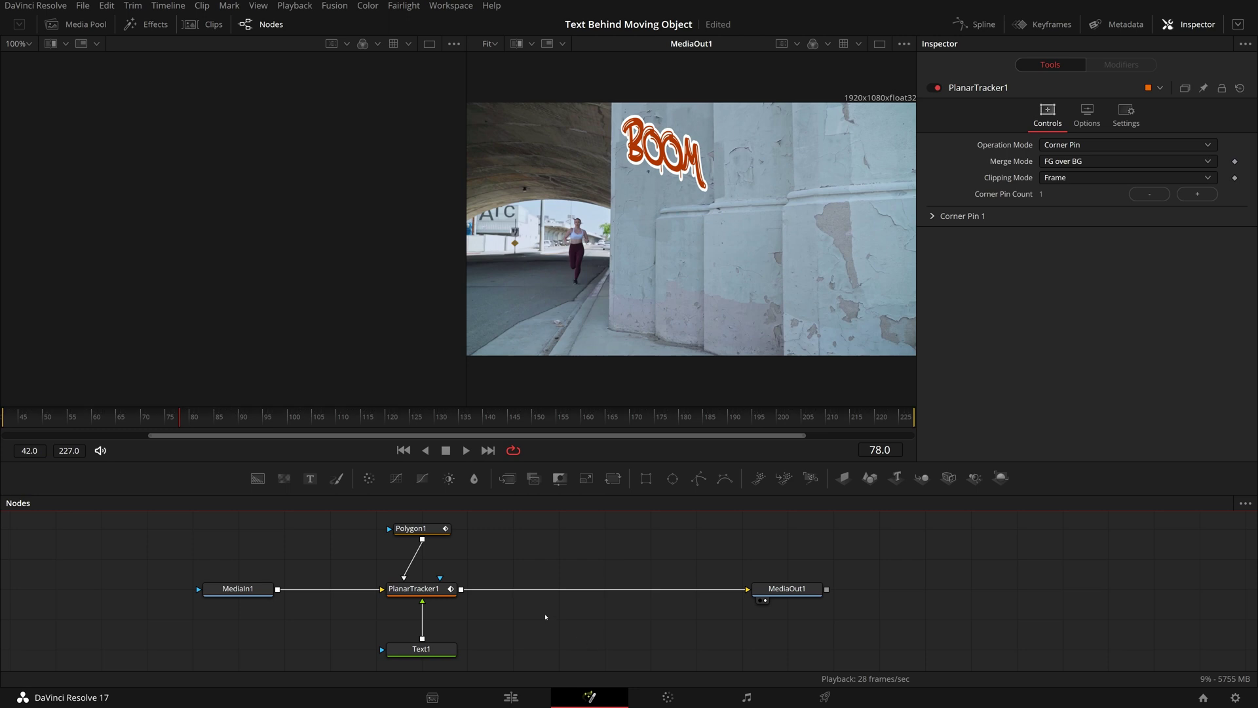
pyautogui.click(465, 450)
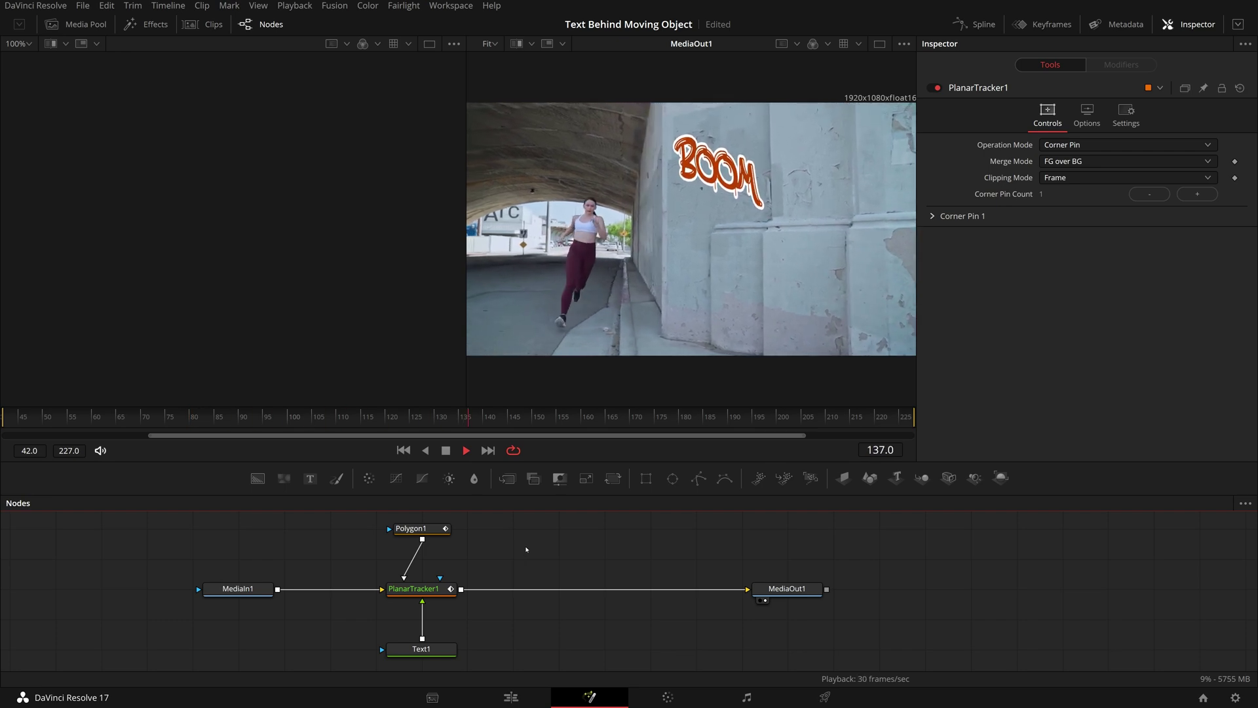
pyautogui.moveTo(685, 419); pyautogui.dragTo(578, 423)
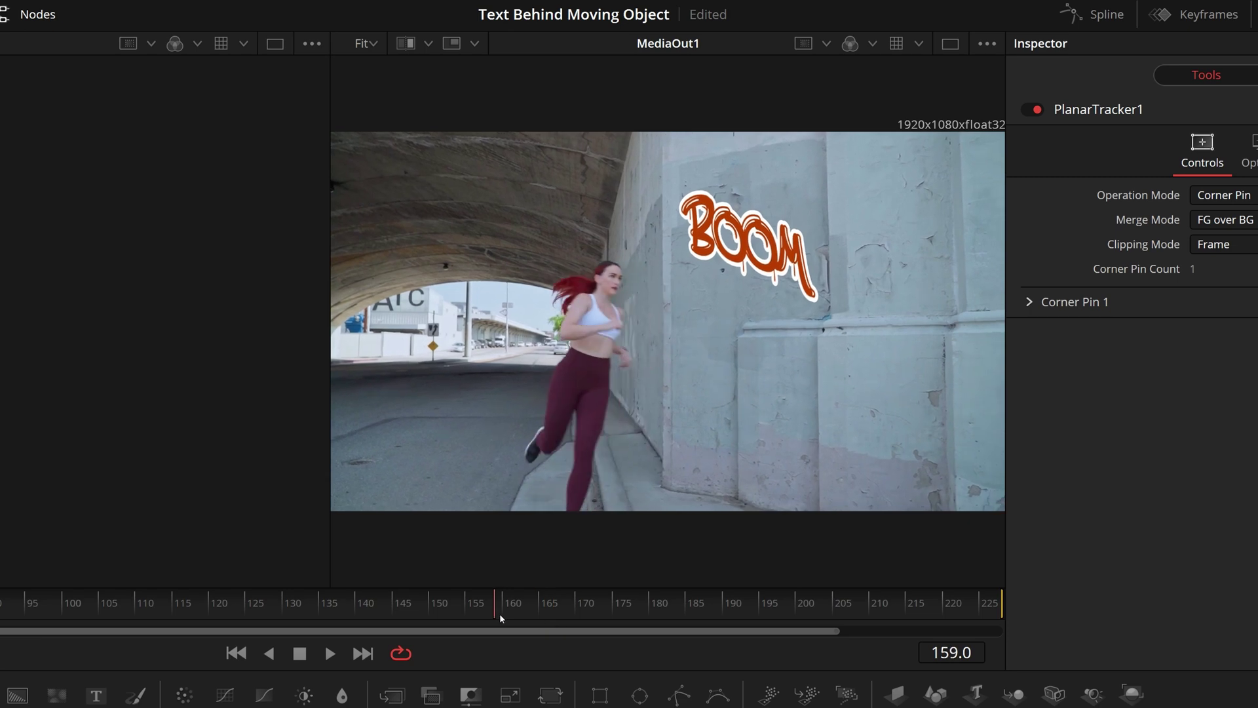
pyautogui.moveTo(499, 613); pyautogui.dragTo(718, 633)
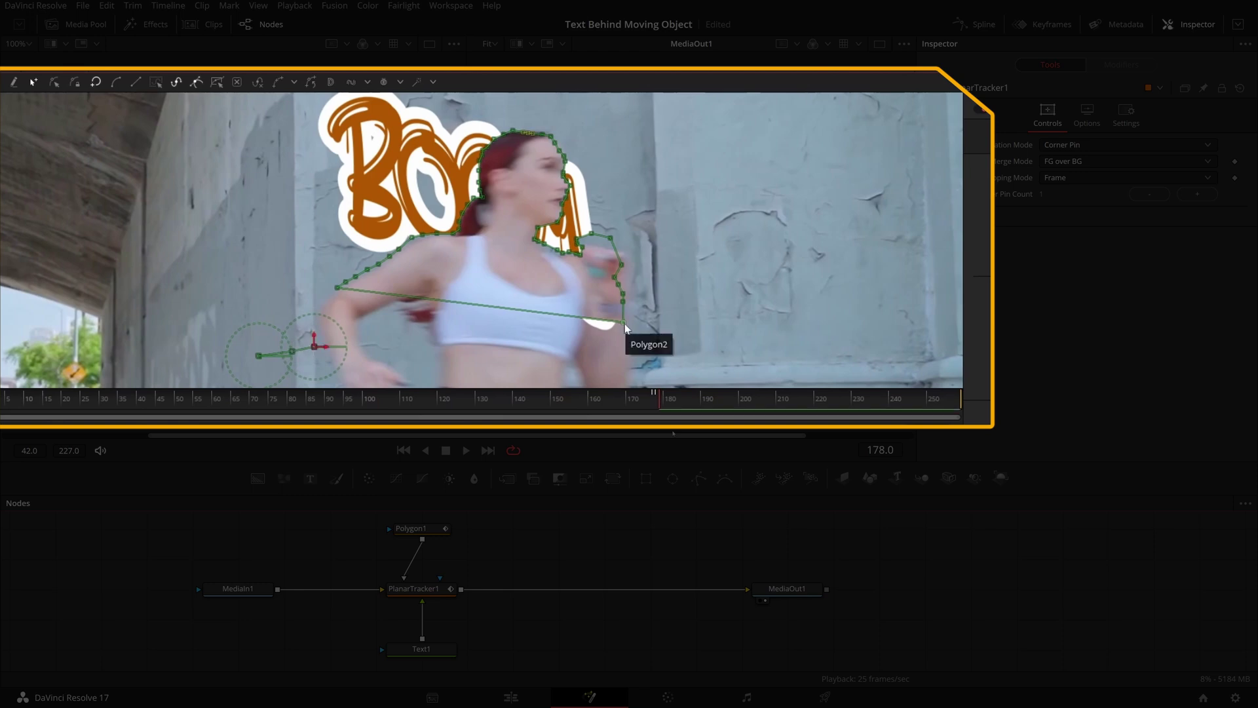
# - Finish the polygon mask around the runner's upper body and reposition it to follow her frame by frame
pyautogui.click(625, 337)
pyautogui.moveTo(315, 346); pyautogui.dragTo(320, 350)
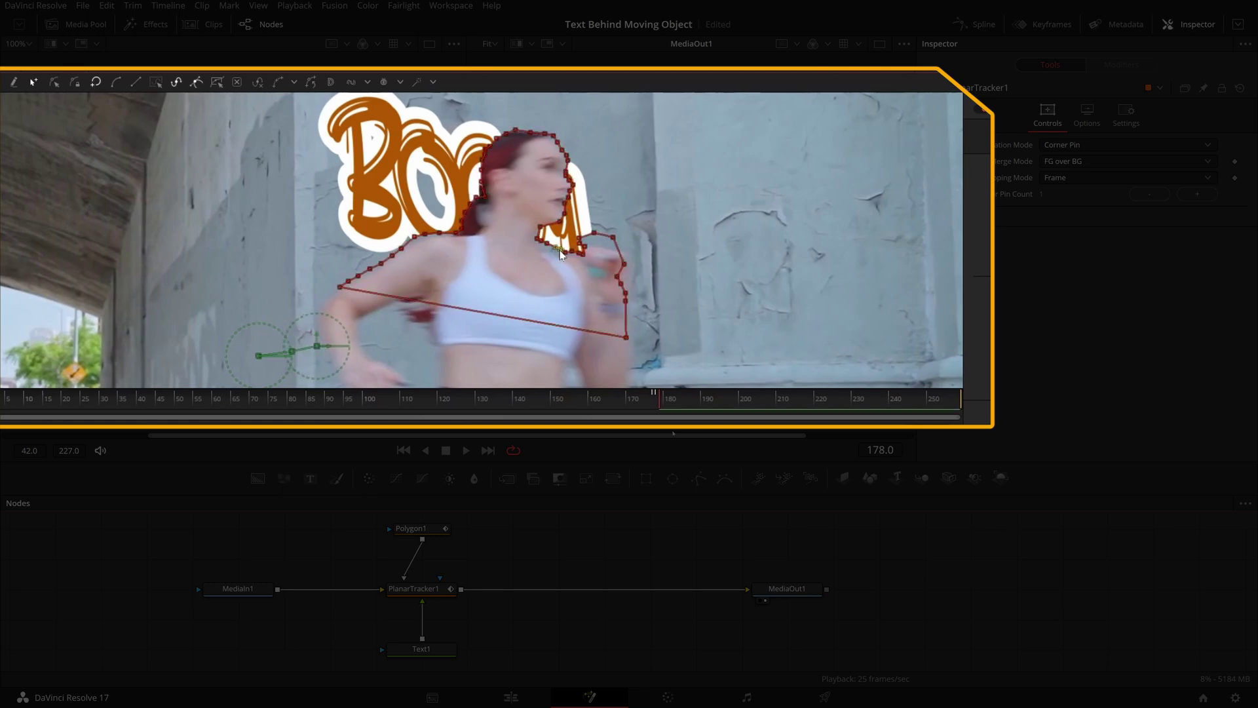
pyautogui.press('Right')
pyautogui.moveTo(317, 346); pyautogui.dragTo(402, 343)
pyautogui.press('Right')
pyautogui.press('Right')
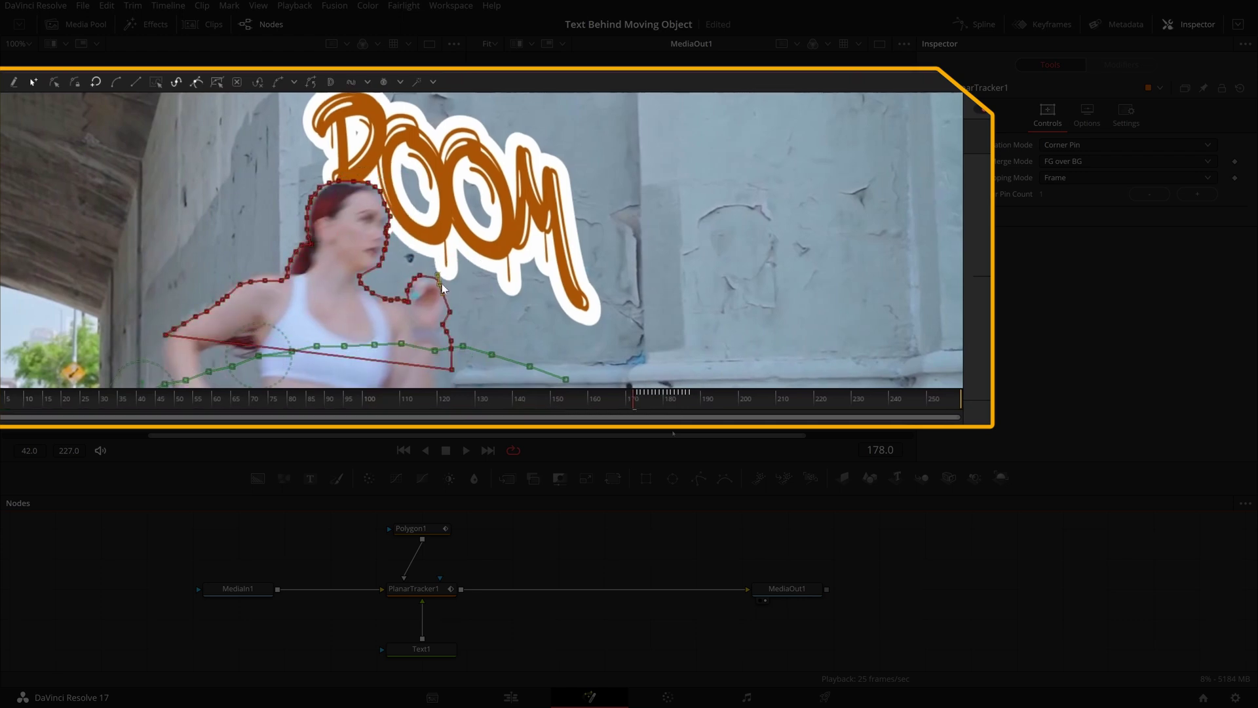
pyautogui.press('Left')
pyautogui.press('Left')
pyautogui.press('Left')
pyautogui.press('Left')
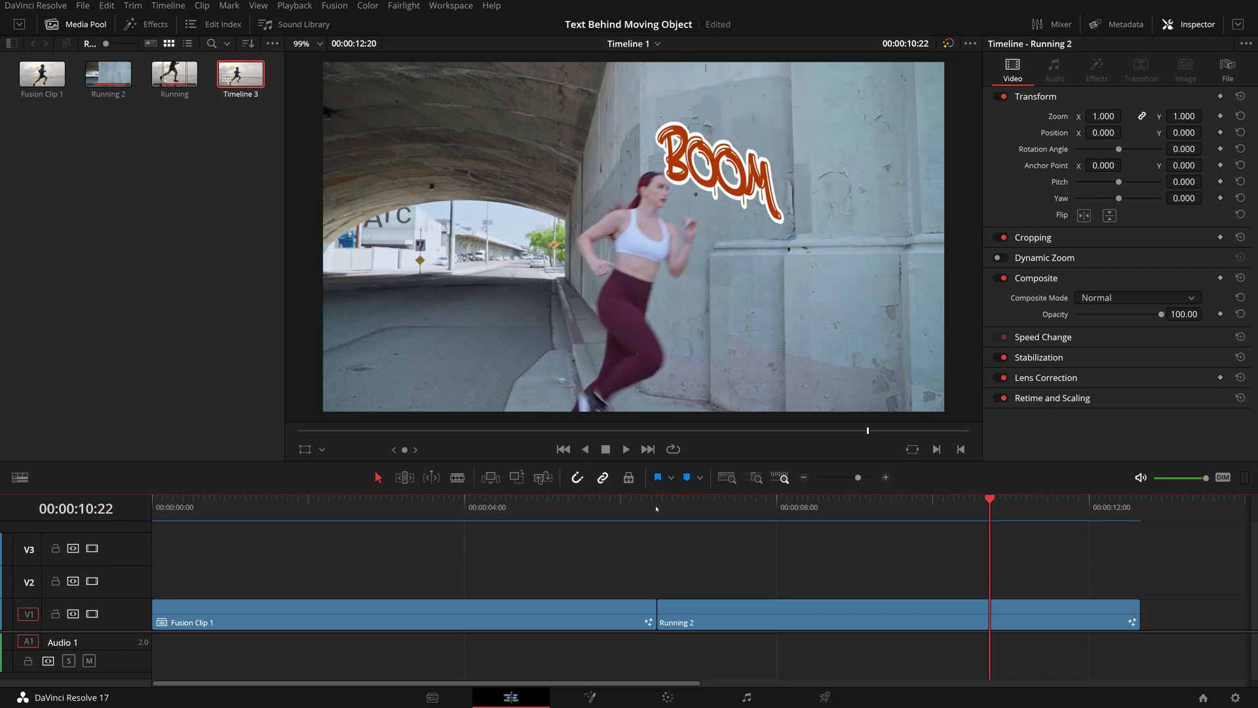
# - Duplicate the Running 2 clip onto video track V2 and move the playhead to 00:00:10:21
pyautogui.click(745, 615)
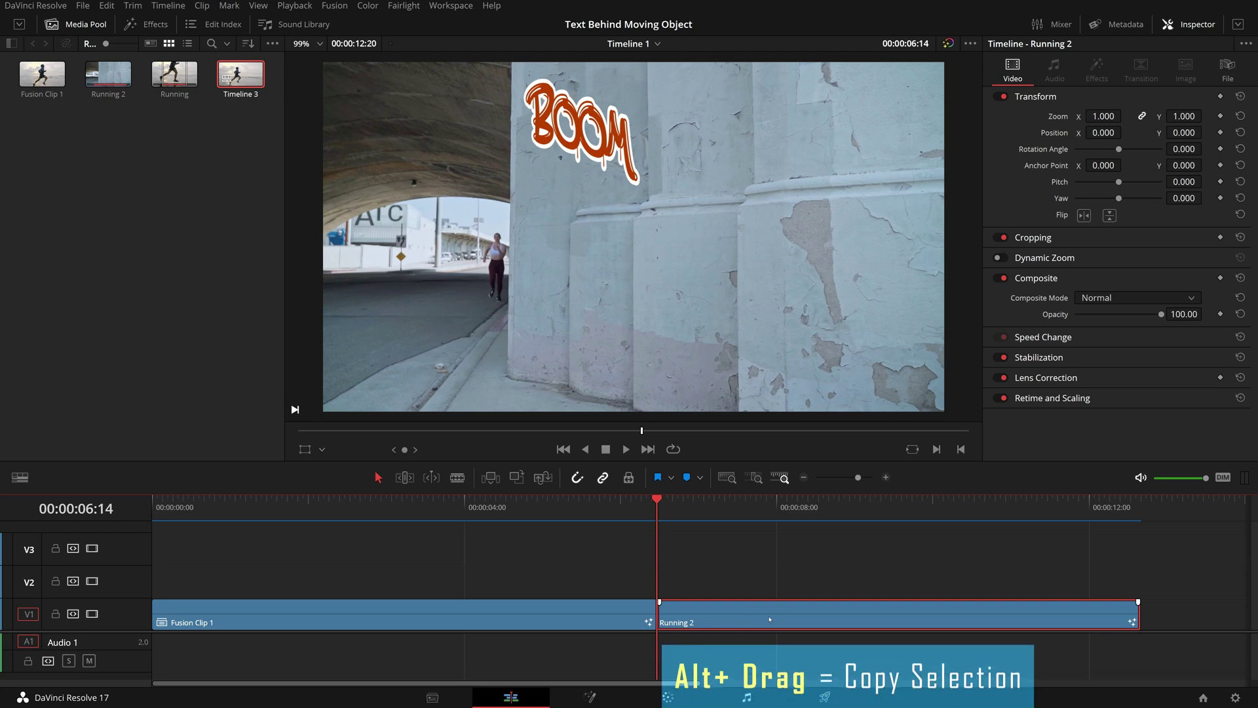
pyautogui.moveTo(753, 620); pyautogui.dragTo(813, 591)
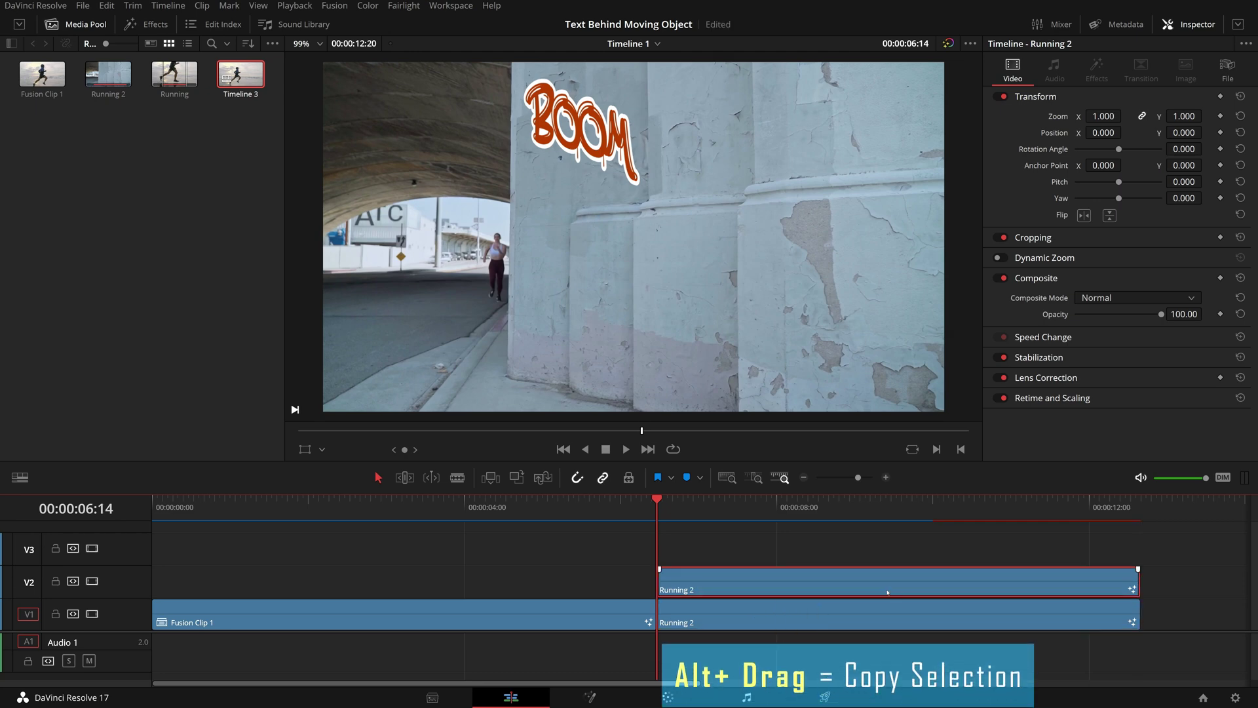
pyautogui.moveTo(658, 501); pyautogui.dragTo(987, 548)
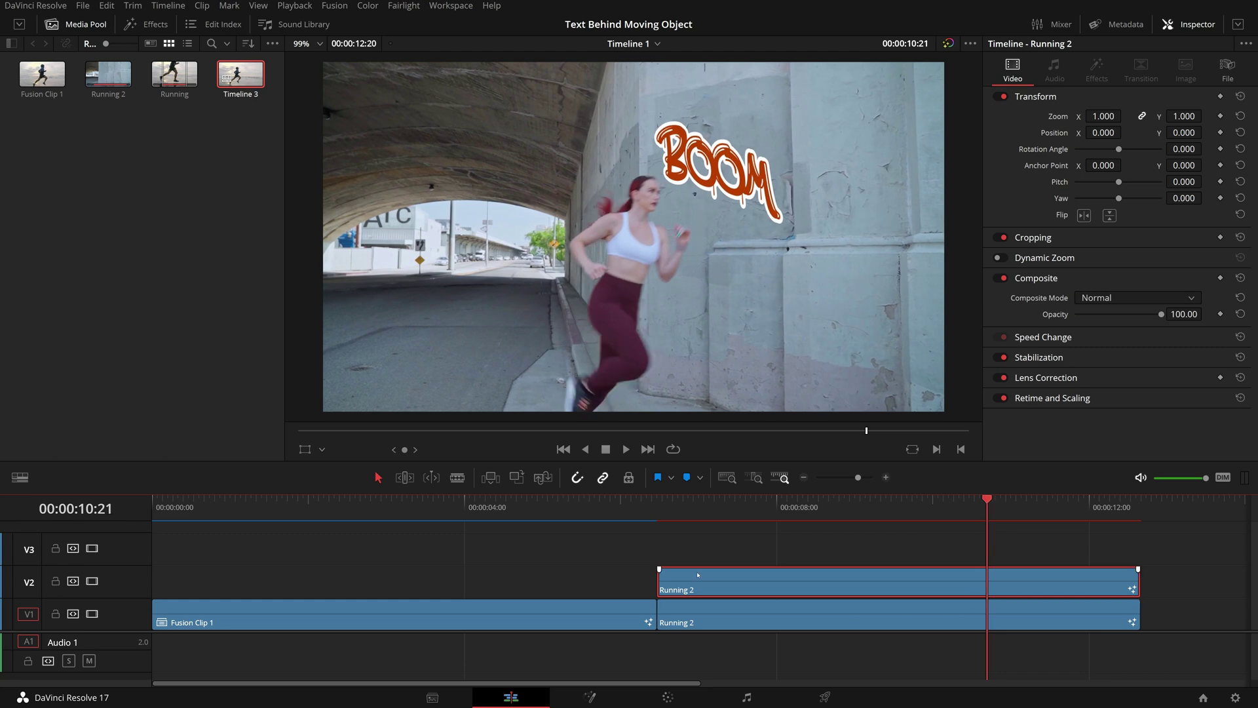
# - Trim the Running 2 copy on V2 to run only from 00:00:10:21 to 00:00:11:10
pyautogui.moveTo(669, 582); pyautogui.dragTo(989, 582)
pyautogui.moveTo(989, 501); pyautogui.dragTo(1036, 510)
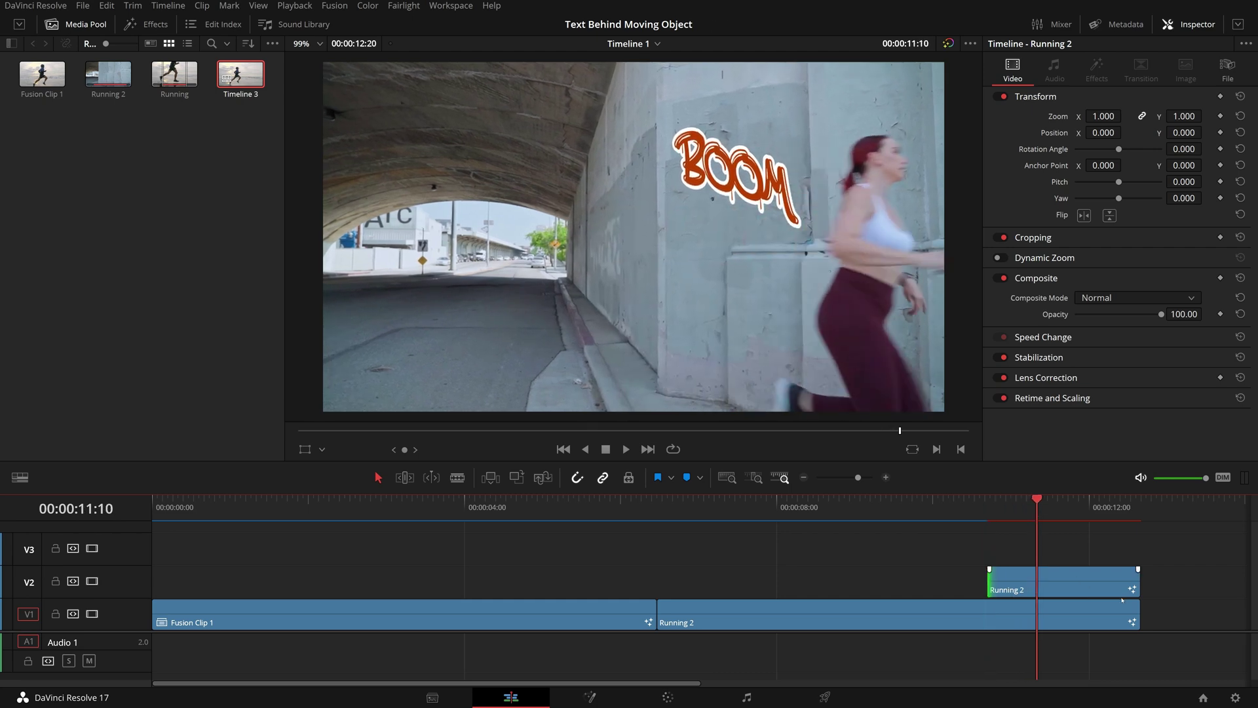
pyautogui.moveTo(1140, 586); pyautogui.dragTo(1035, 586)
pyautogui.click(993, 506)
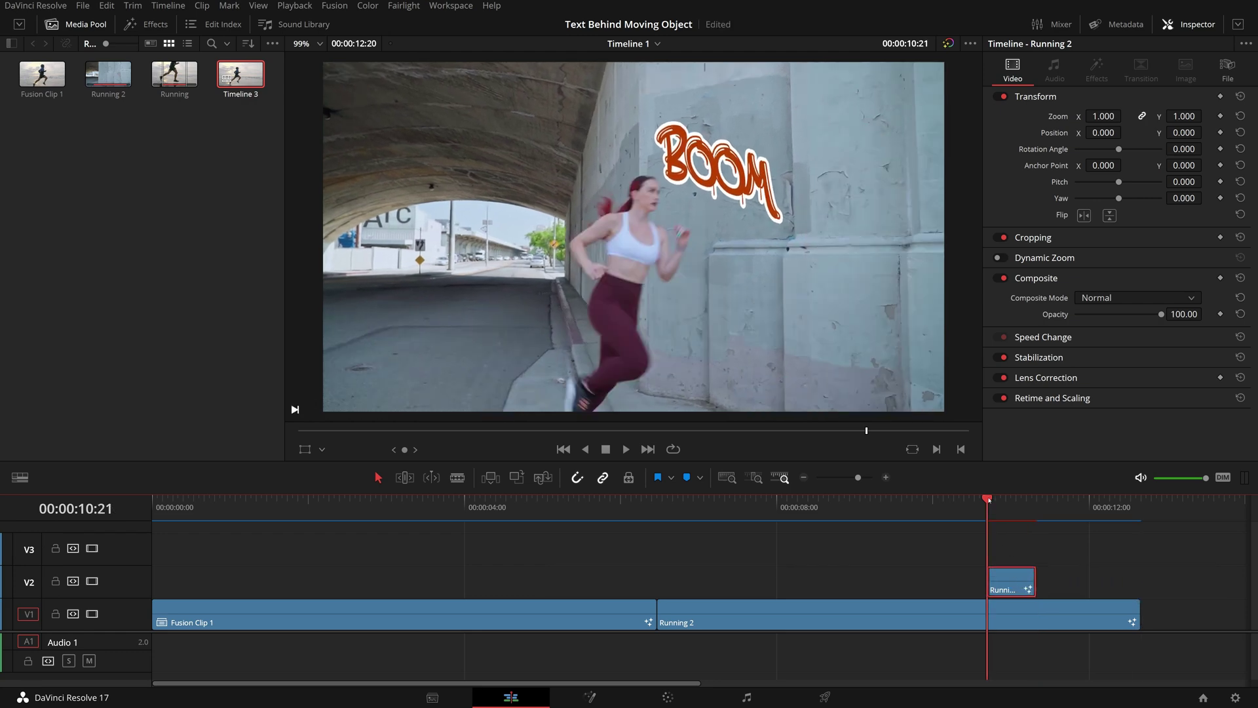
# - Reset the Fusion composition of the trimmed Running 2 clip on V2, with the playhead at 00:00:11:00
pyautogui.moveTo(988, 506); pyautogui.dragTo(1011, 524)
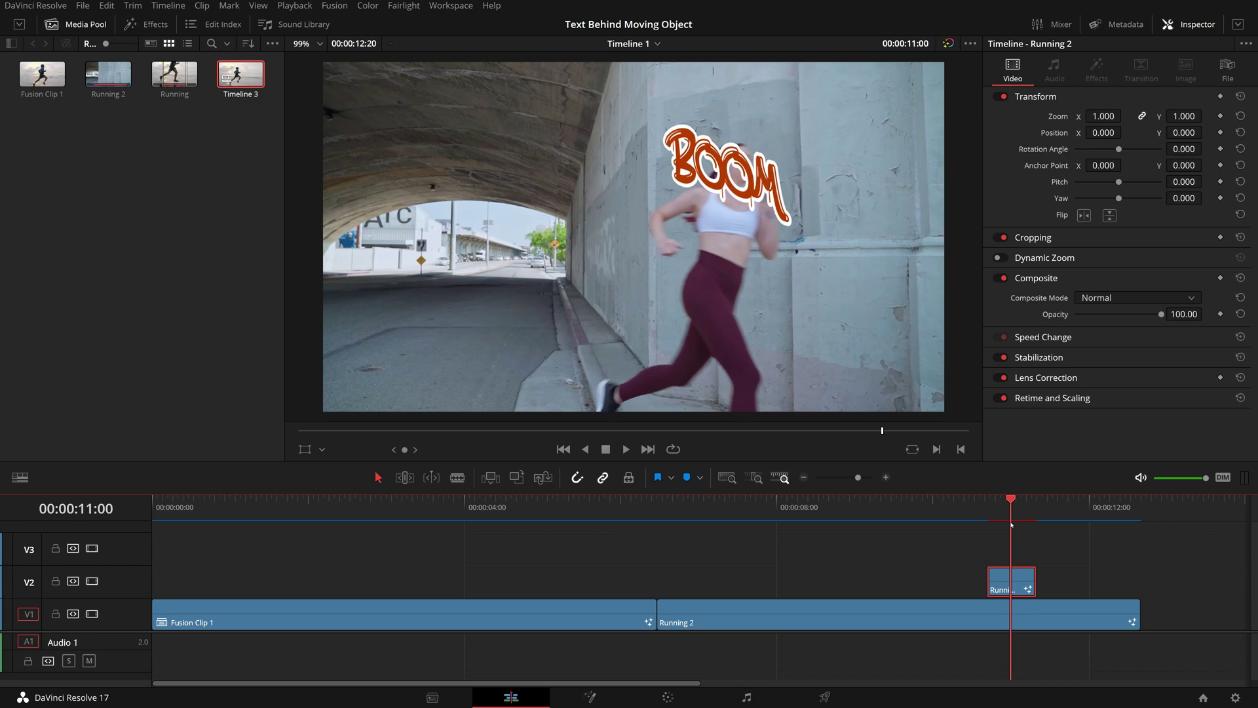
pyautogui.rightClick(1018, 589)
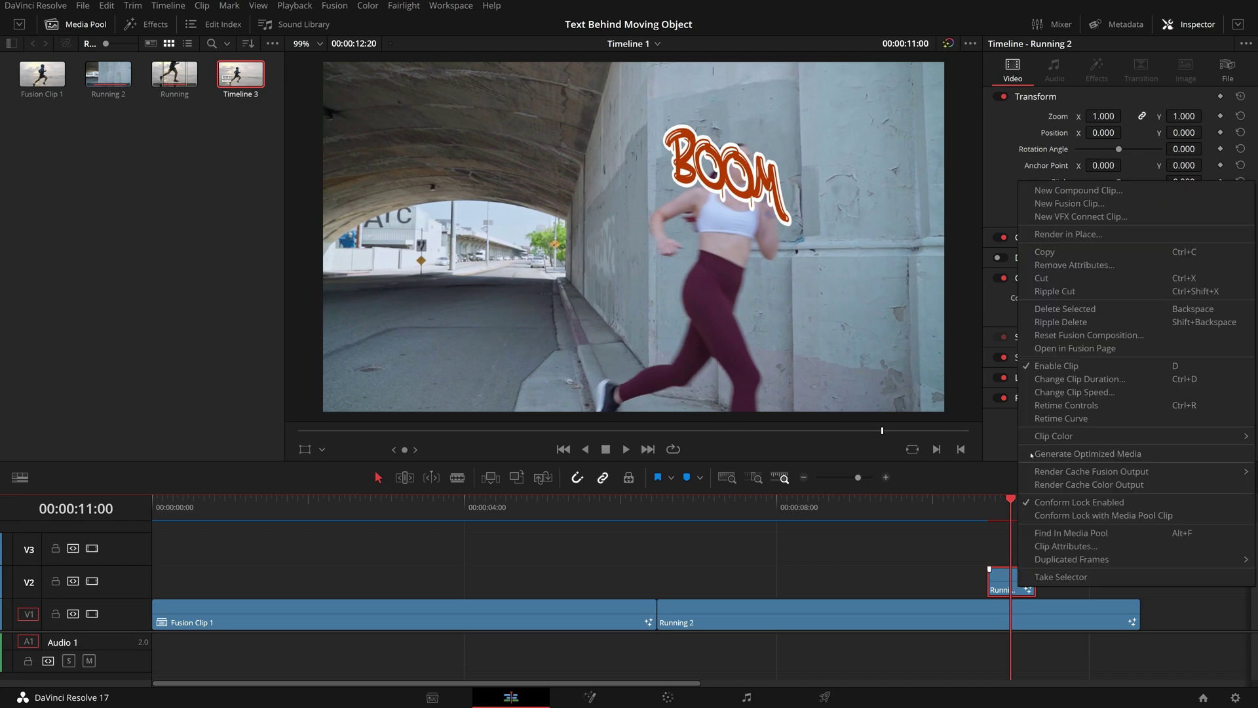
pyautogui.click(1074, 336)
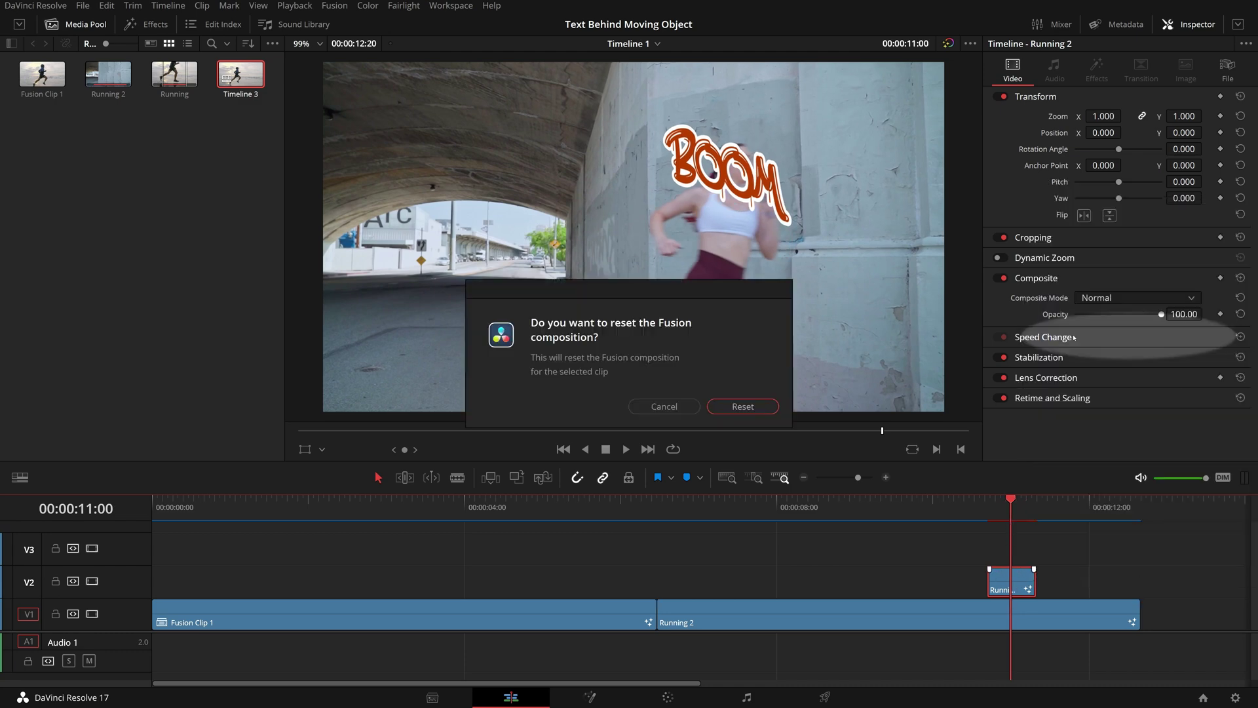
pyautogui.click(746, 407)
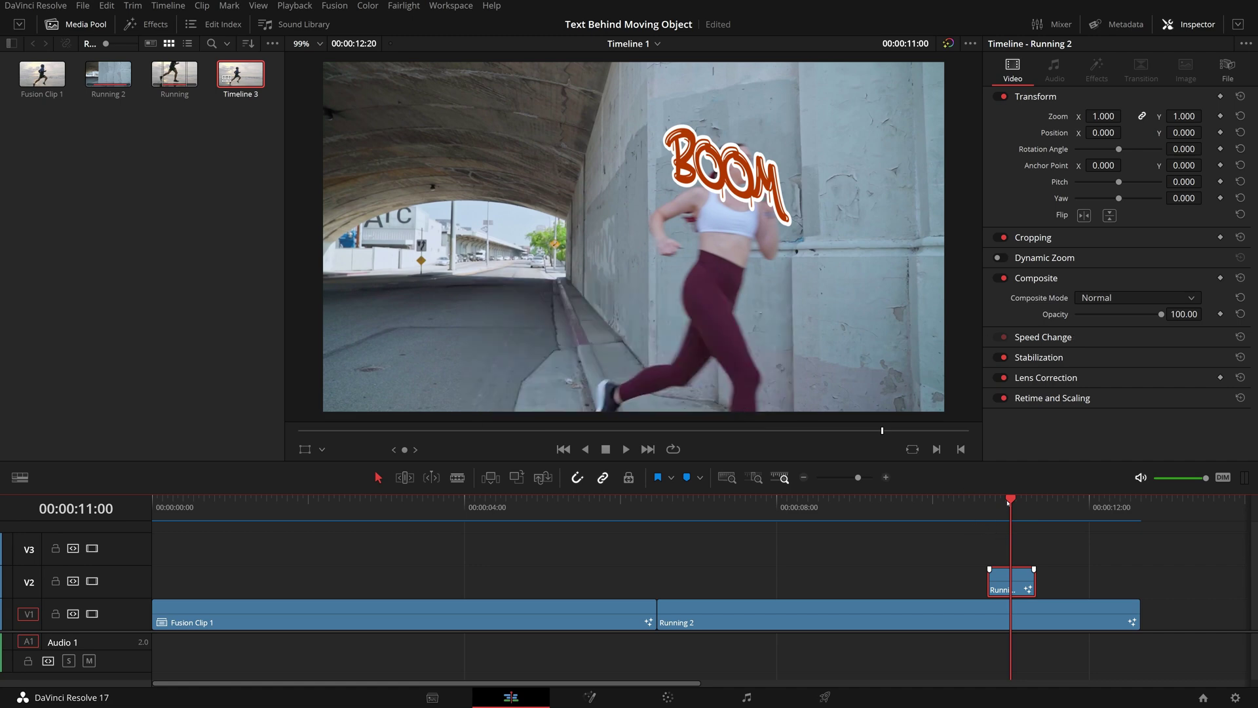
# - Step frame by frame through the trimmed V2 section to check the runner without the BOOM text
pyautogui.press('Left')
pyautogui.press('Left')
pyautogui.press('Left')
pyautogui.press('Left')
pyautogui.press('Left')
pyautogui.press('Left')
pyautogui.press('Left')
pyautogui.press('Left')
pyautogui.press('Left')
pyautogui.press('Right')
pyautogui.press('Right')
pyautogui.press('Right')
pyautogui.press('Right')
pyautogui.press('Right')
pyautogui.press('Right')
pyautogui.press('Right')
pyautogui.press('Right')
pyautogui.press('Right')
pyautogui.press('Right')
pyautogui.press('Right')
pyautogui.press('Right')
pyautogui.press('Right')
pyautogui.press('Right')
pyautogui.press('Right')
pyautogui.press('Right')
pyautogui.press('Right')
pyautogui.press('Right')
pyautogui.press('Right')
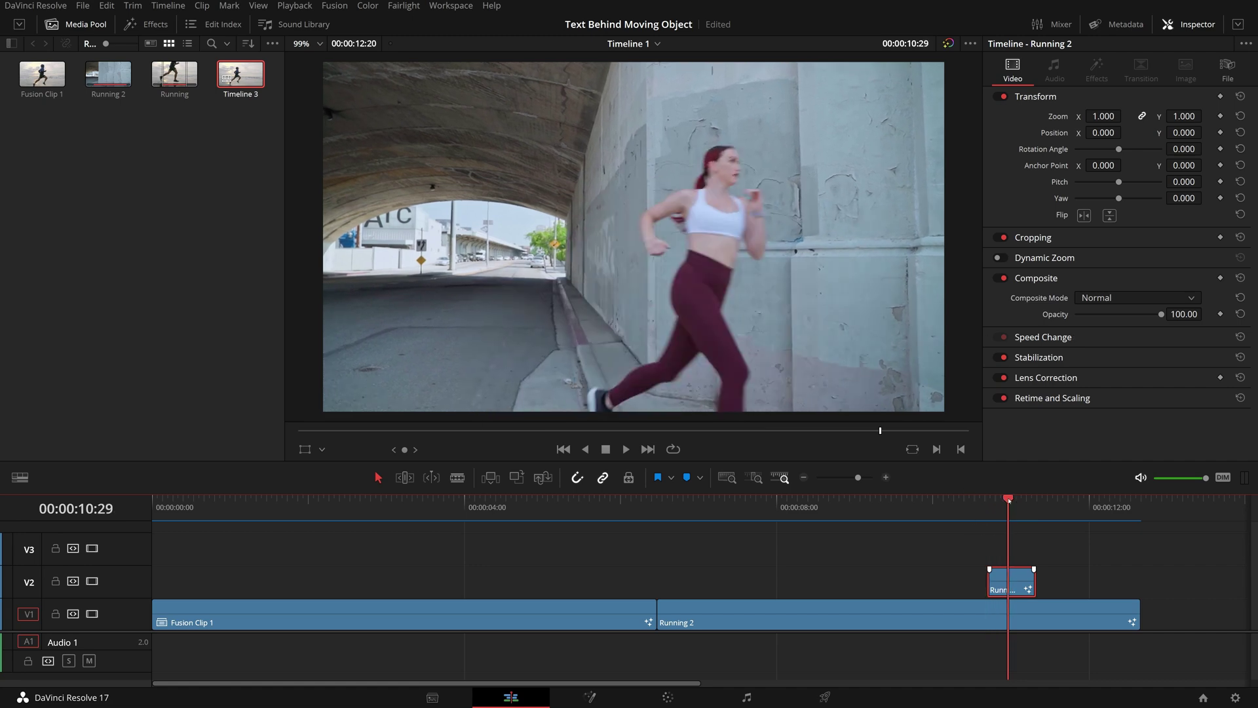
pyautogui.press('Left')
pyautogui.press('Left')
pyautogui.press('Left')
pyautogui.press('Left')
pyautogui.press('Left')
pyautogui.press('Left')
pyautogui.press('Left')
pyautogui.press('Left')
pyautogui.press('Left')
pyautogui.press('Left')
pyautogui.press('Left')
pyautogui.press('Left')
pyautogui.press('Left')
pyautogui.press('Left')
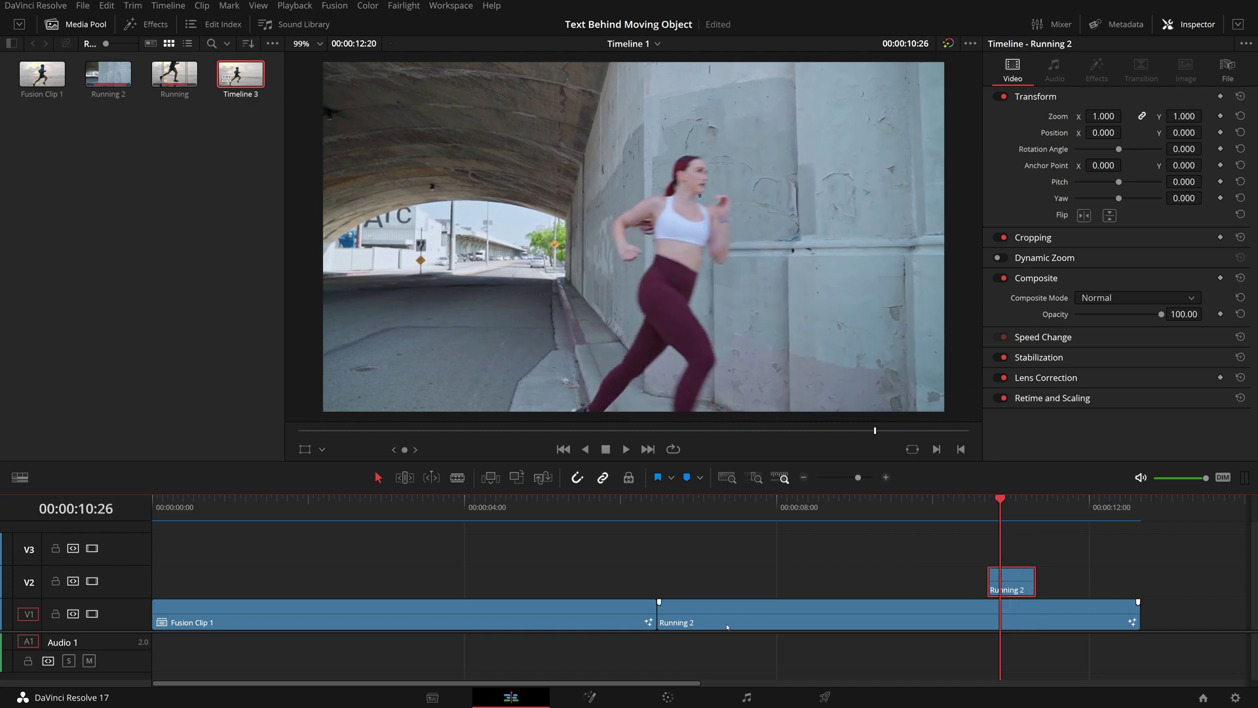
# - Open the V2 Running 2 clip on the Color page and add a serial node after node 01
pyautogui.click(669, 697)
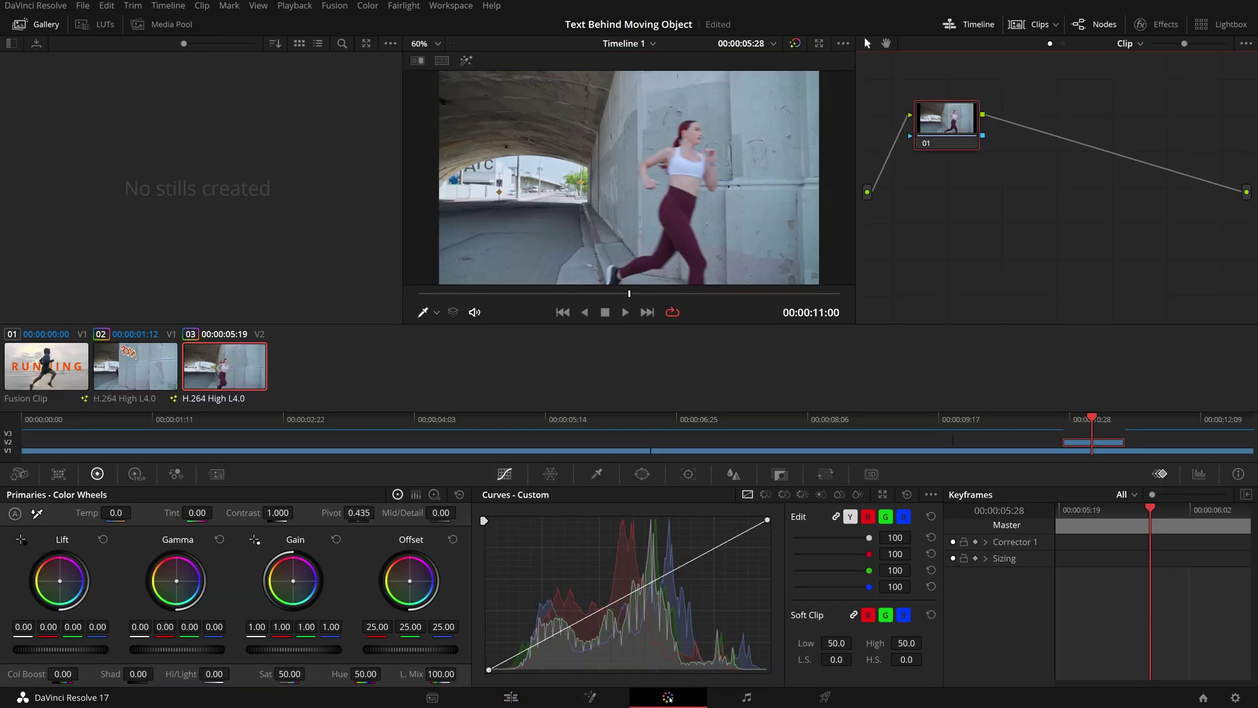
pyautogui.click(223, 367)
pyautogui.rightClick(950, 131)
pyautogui.moveTo(996, 194)
pyautogui.click(1092, 195)
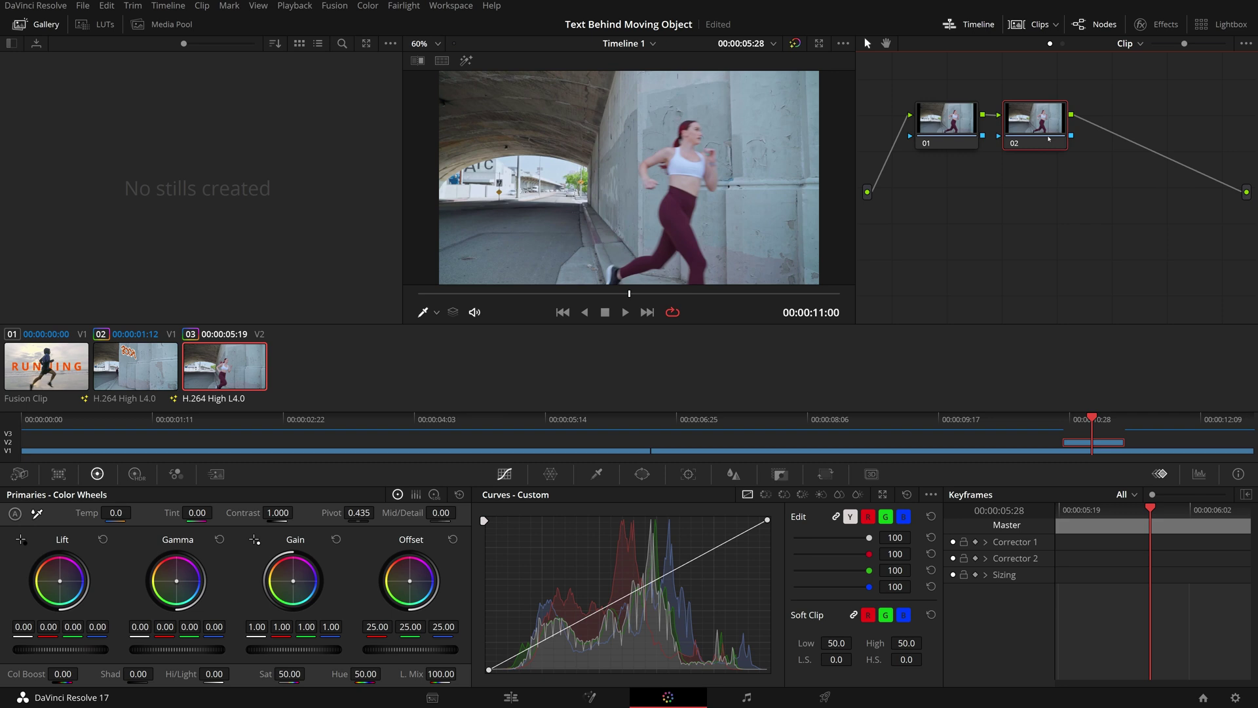
# - Add an alpha output to the node graph and connect node 02's alpha output to it
pyautogui.rightClick(1147, 194)
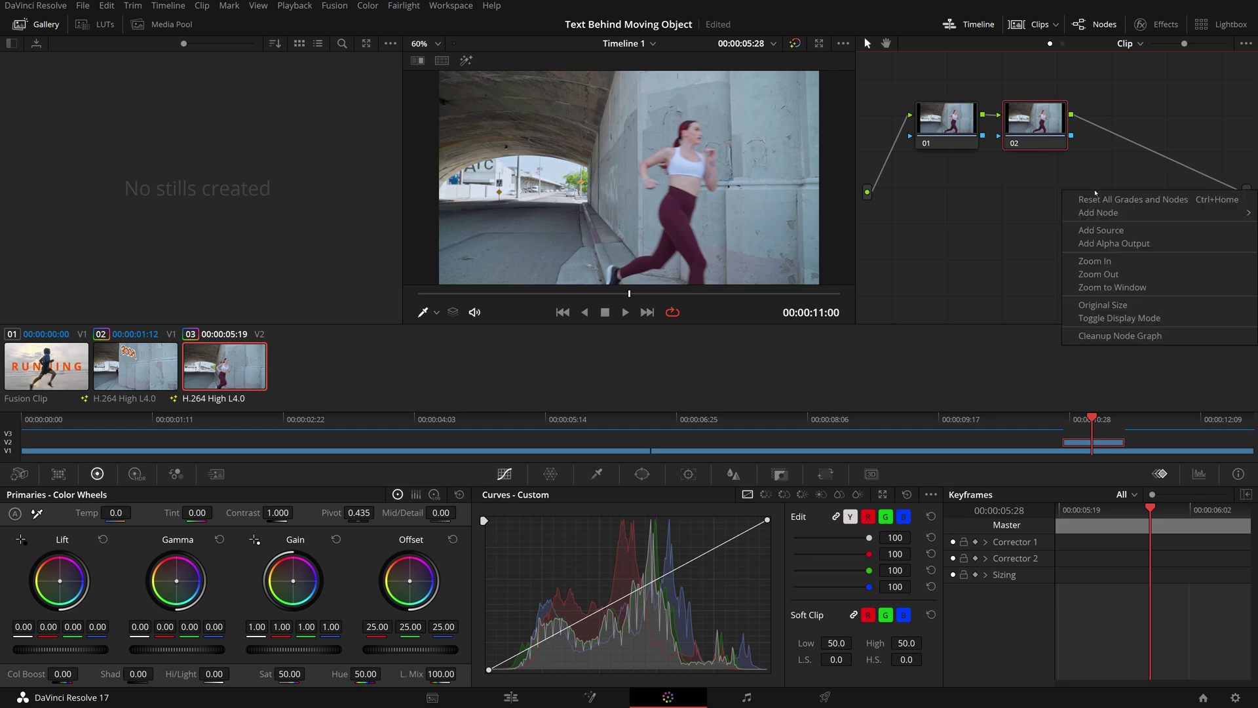
pyautogui.click(1112, 243)
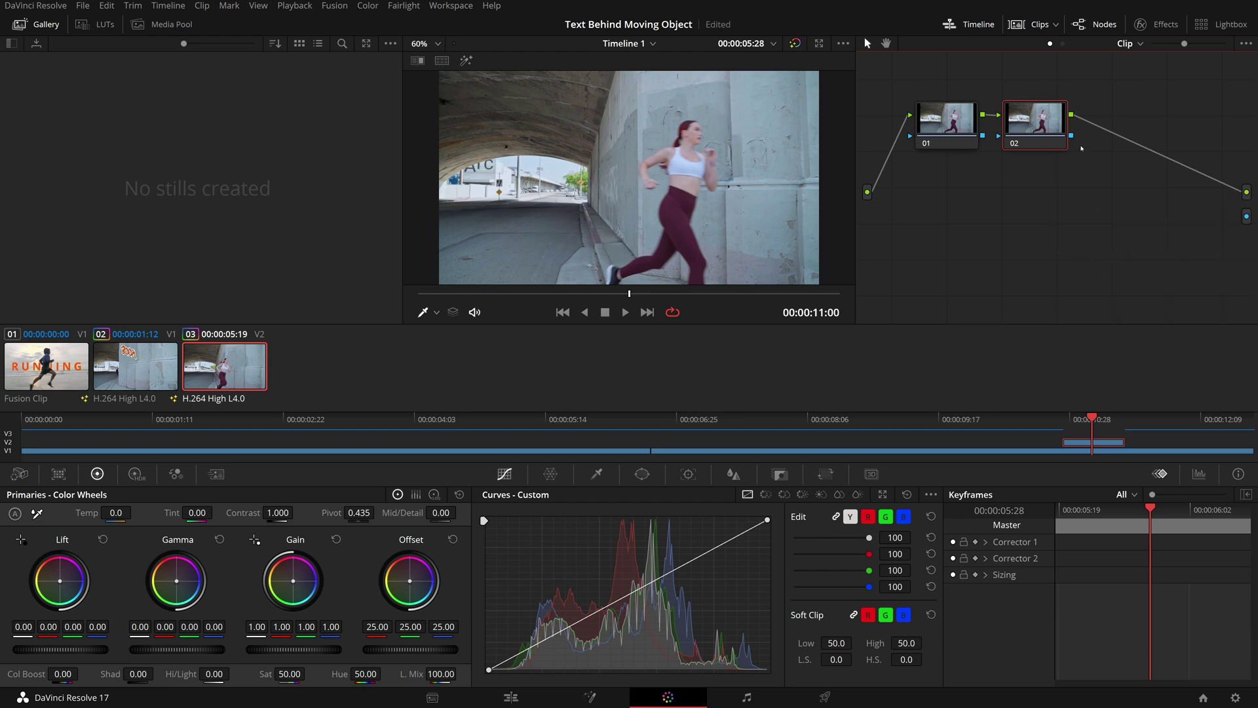
pyautogui.moveTo(1122, 158); pyautogui.dragTo(1246, 216)
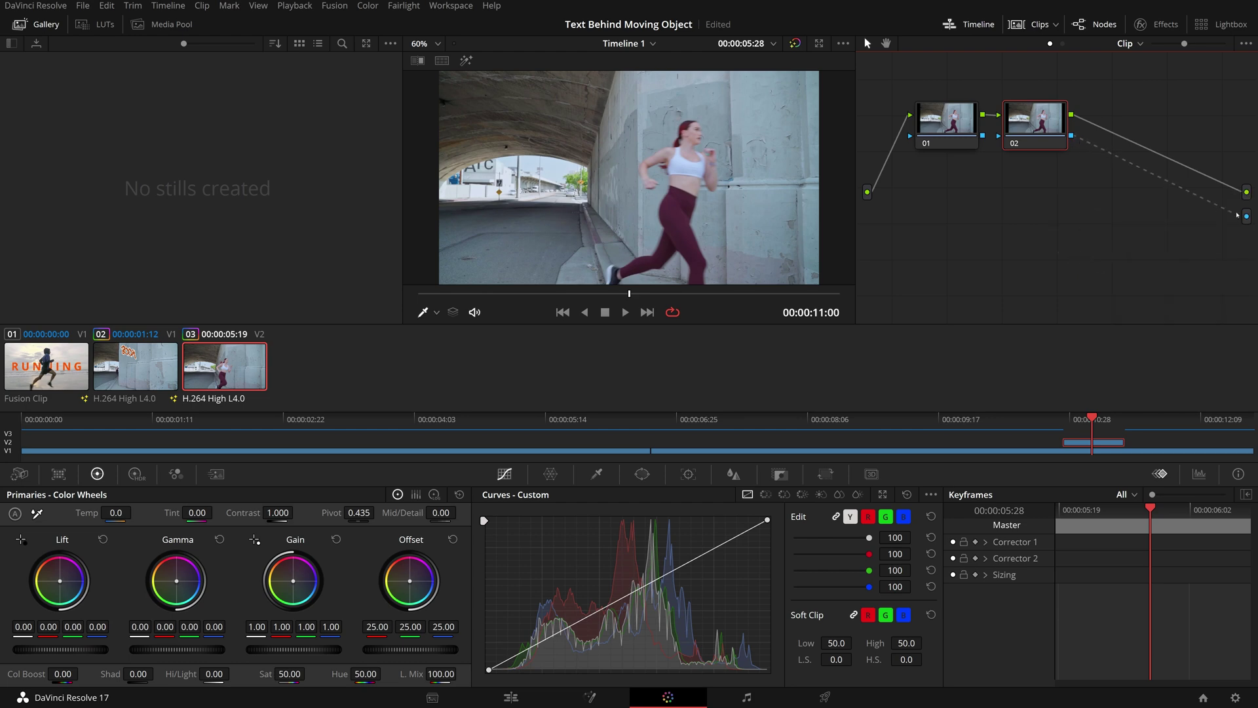
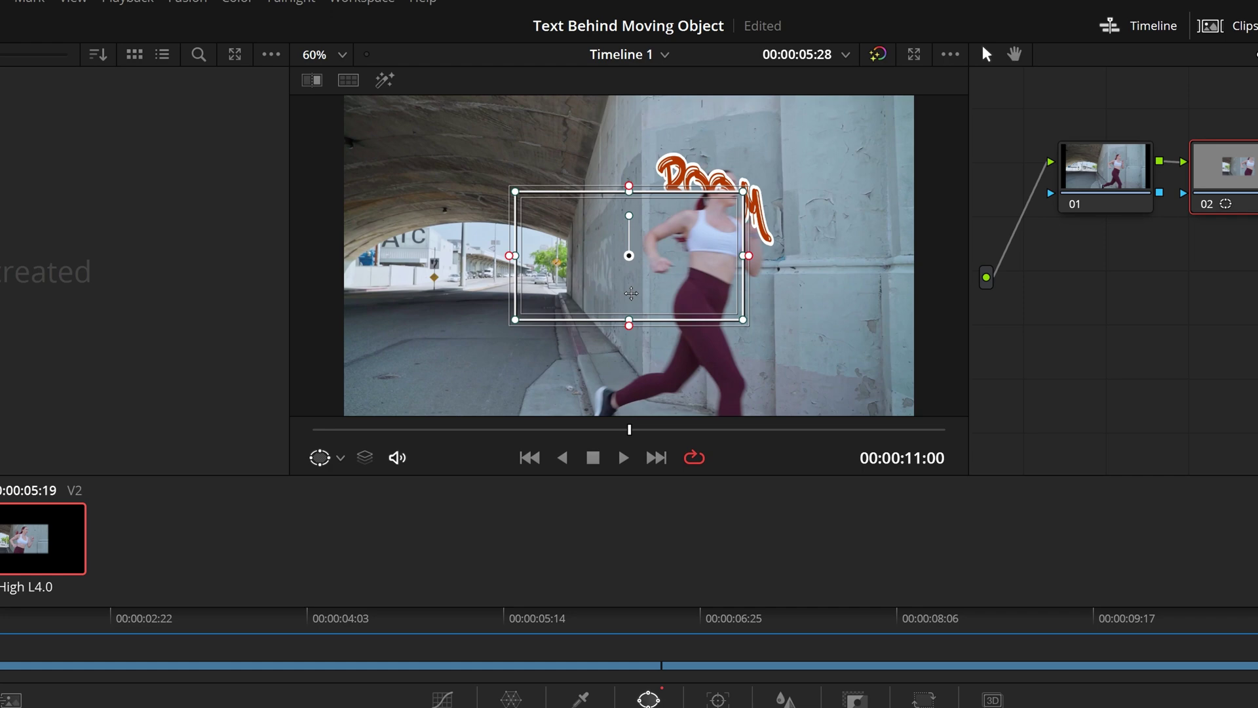
# - Move the rectangular window over the runner's upper body, at about pan 54.5 and tilt 51.8, and enable the highlight view
pyautogui.moveTo(631, 293); pyautogui.dragTo(740, 251)
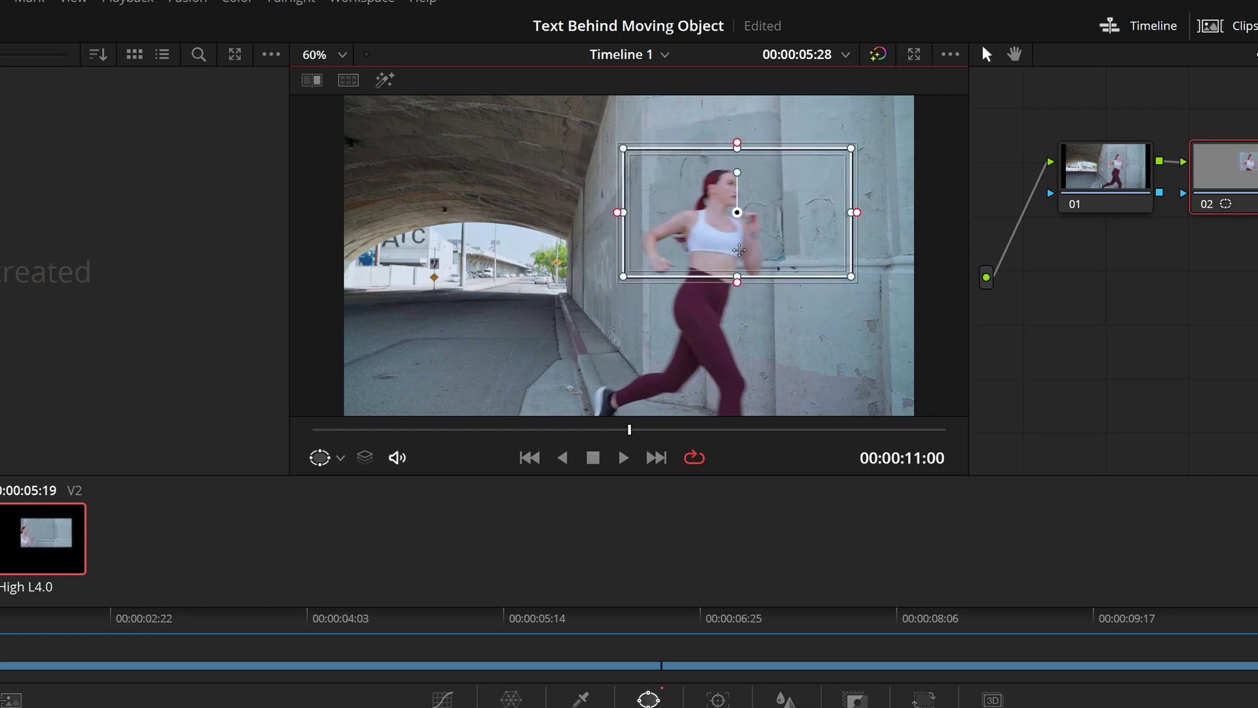
pyautogui.moveTo(621, 430)
pyautogui.mouseDown()
pyautogui.moveTo(308, 433)
pyautogui.moveTo(939, 434)
pyautogui.moveTo(487, 442)
pyautogui.moveTo(627, 446)
pyautogui.mouseUp()
pyautogui.click(390, 90)
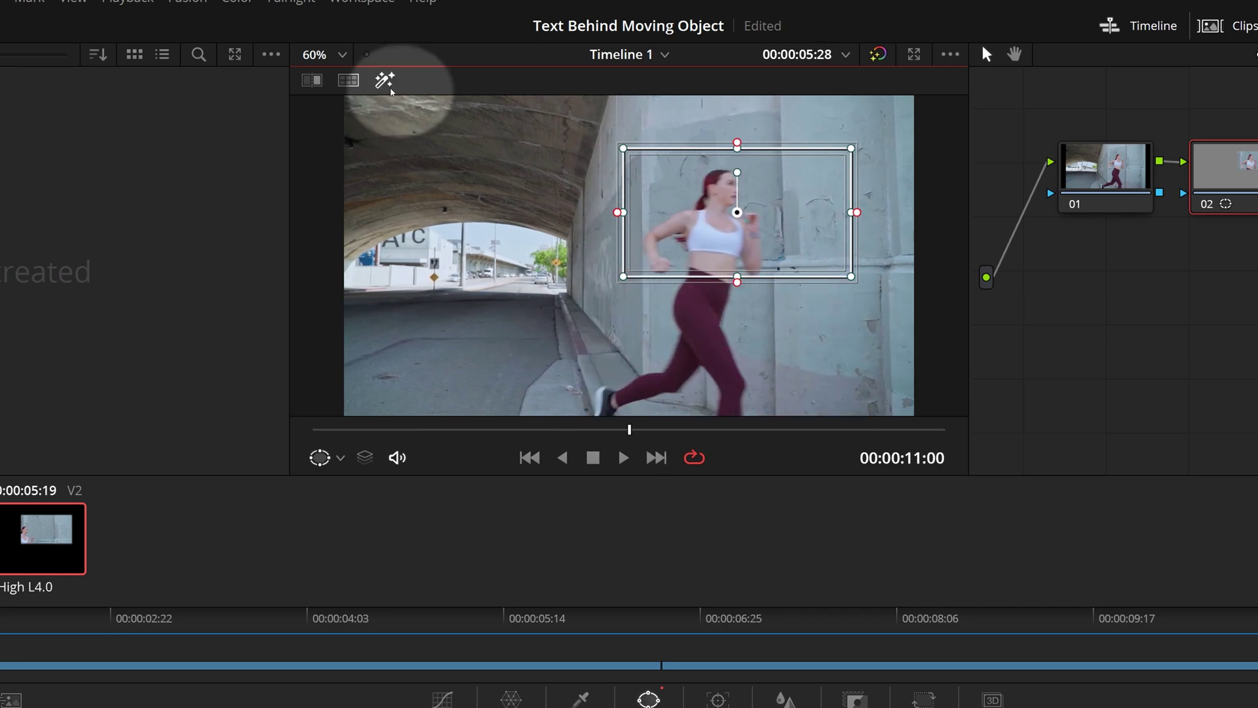
pyautogui.click(390, 82)
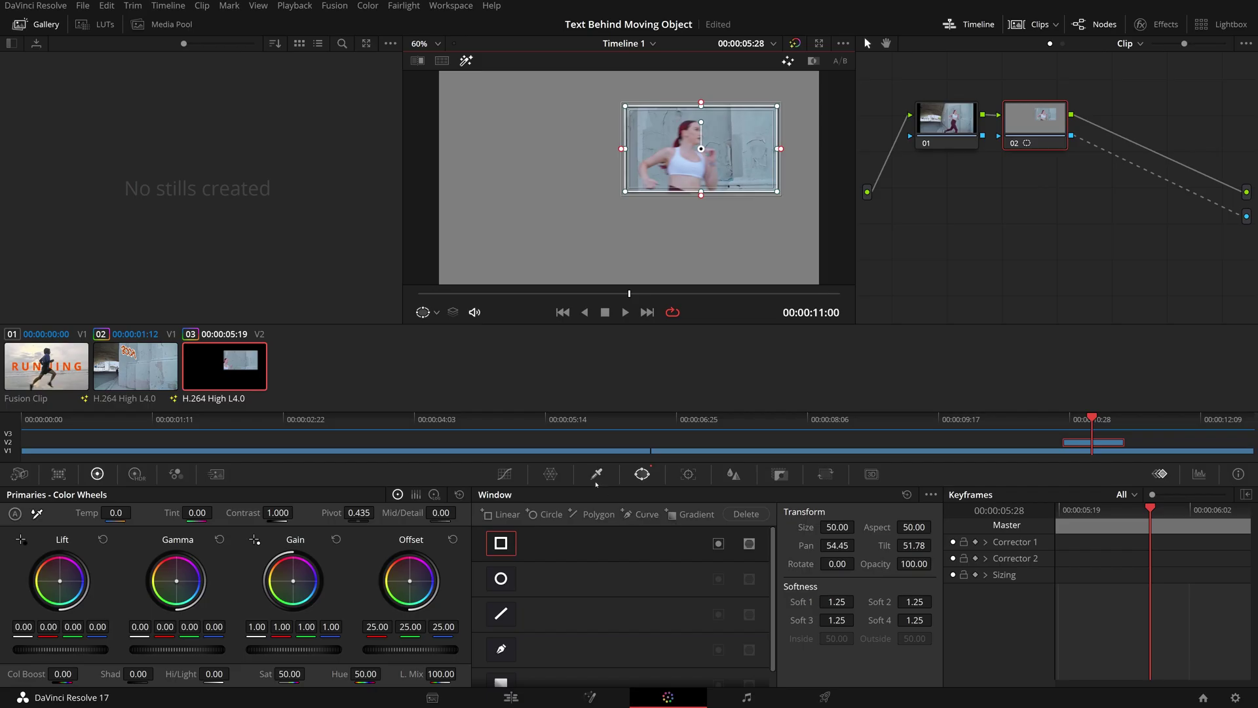
# - Use the HSL Qualifier to sample the runner's skin, adding her hair and white top to the selection
pyautogui.click(579, 699)
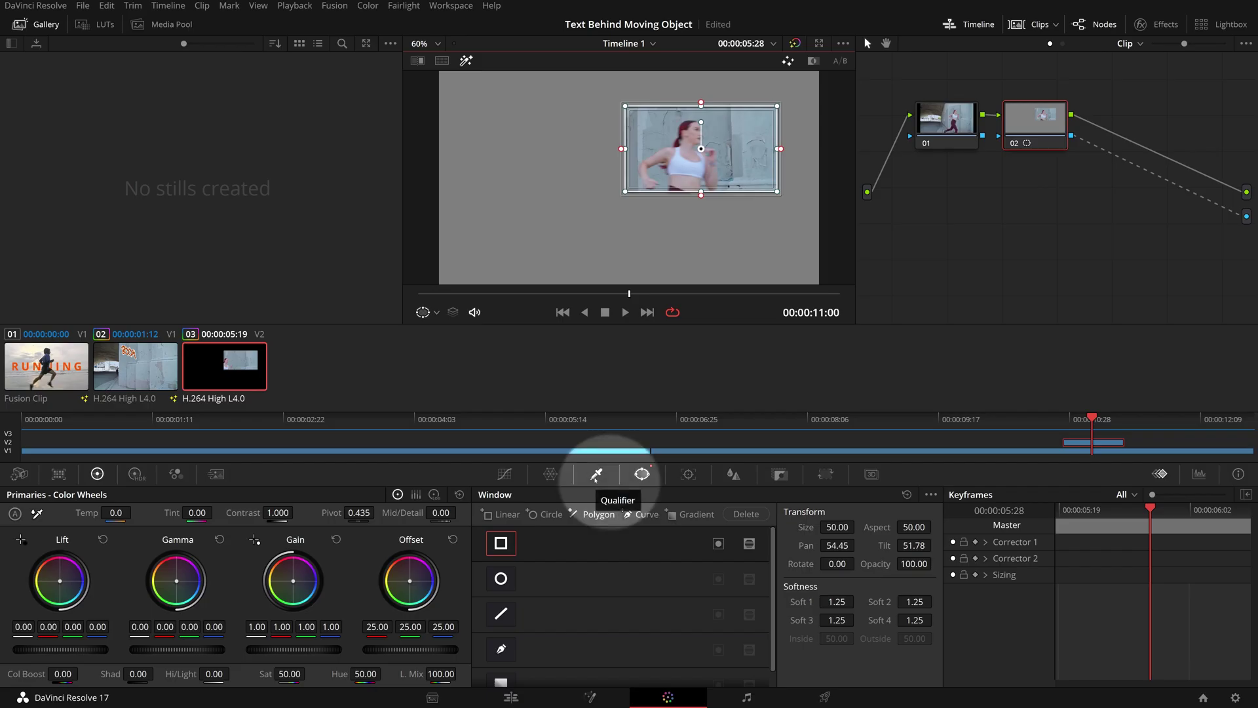
pyautogui.scroll(5, 693, 188)
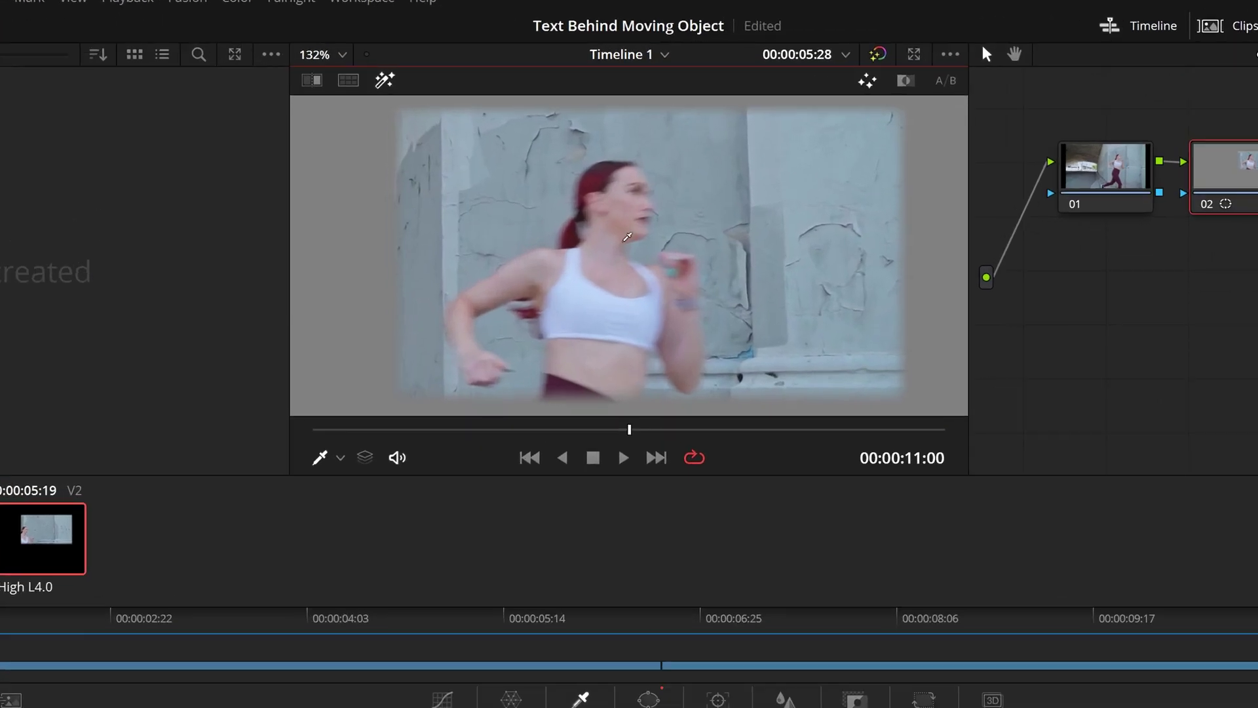
pyautogui.click(615, 263)
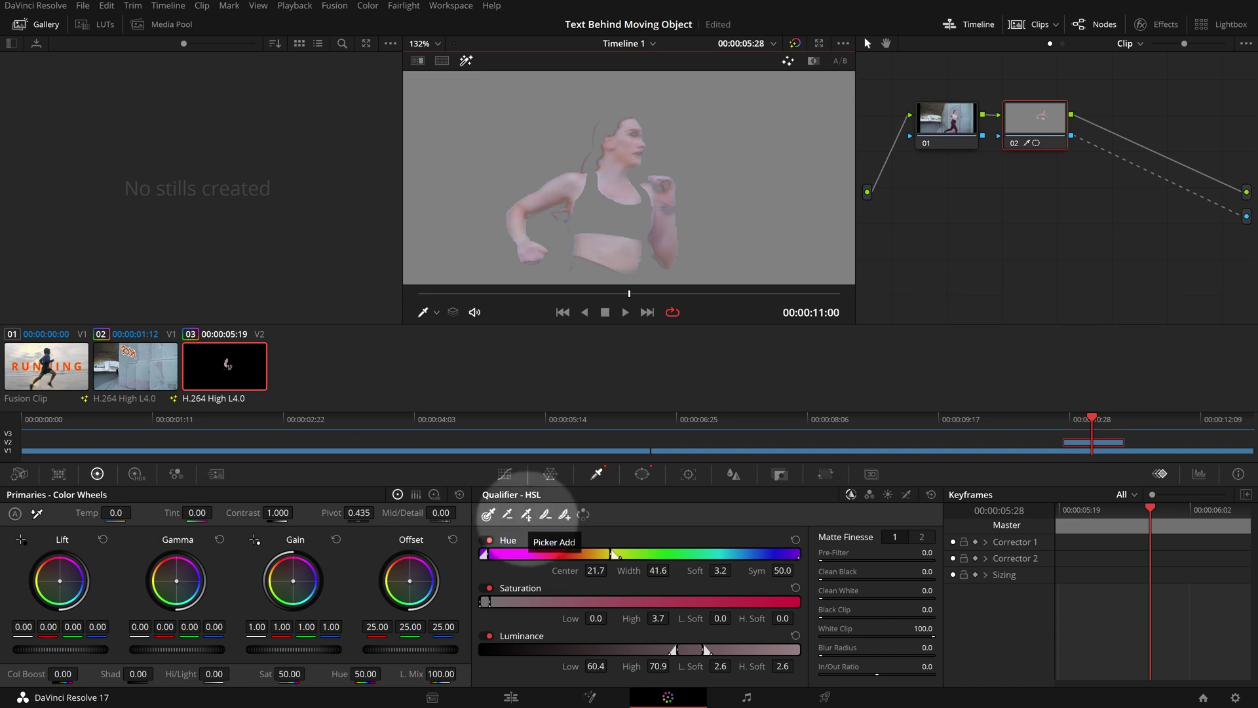
pyautogui.click(526, 514)
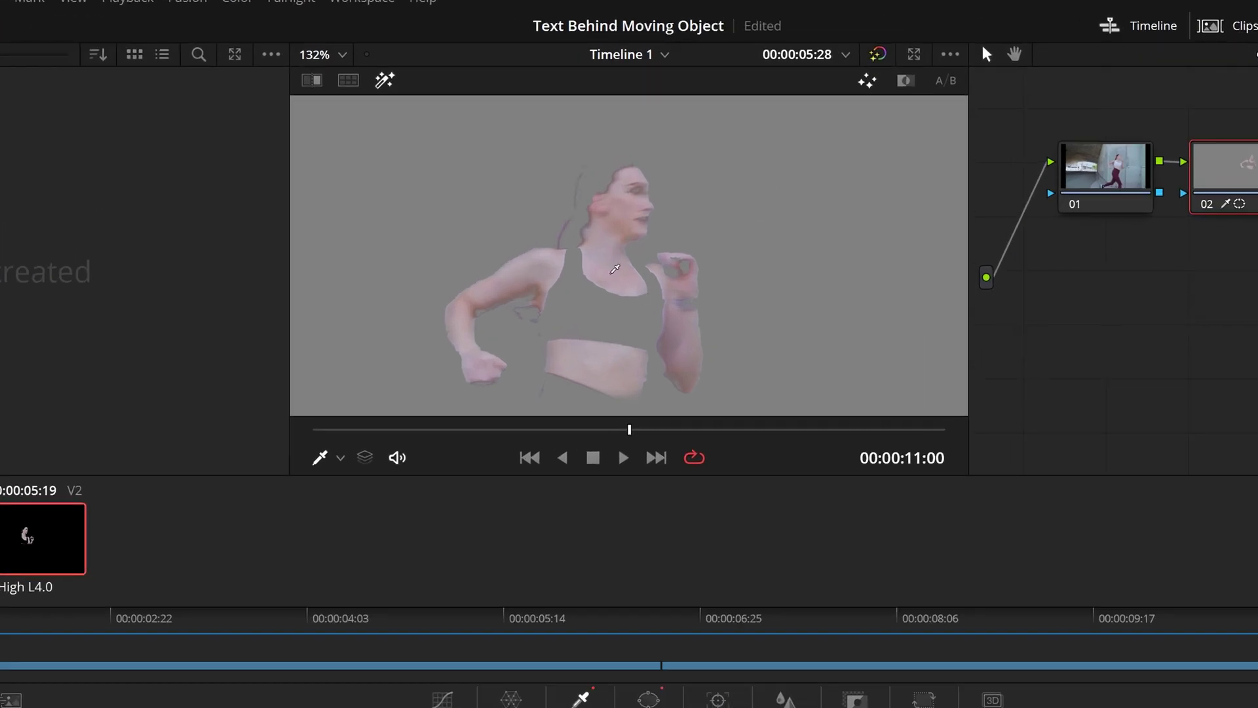
pyautogui.click(604, 177)
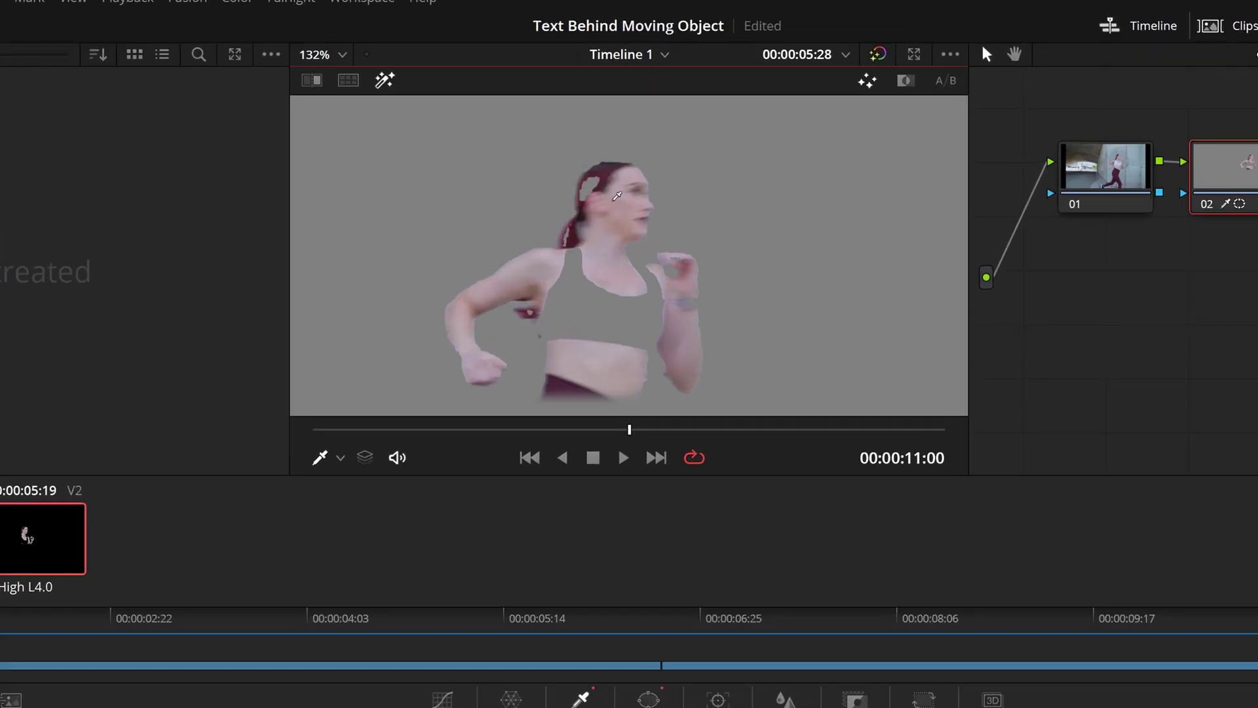
pyautogui.click(587, 288)
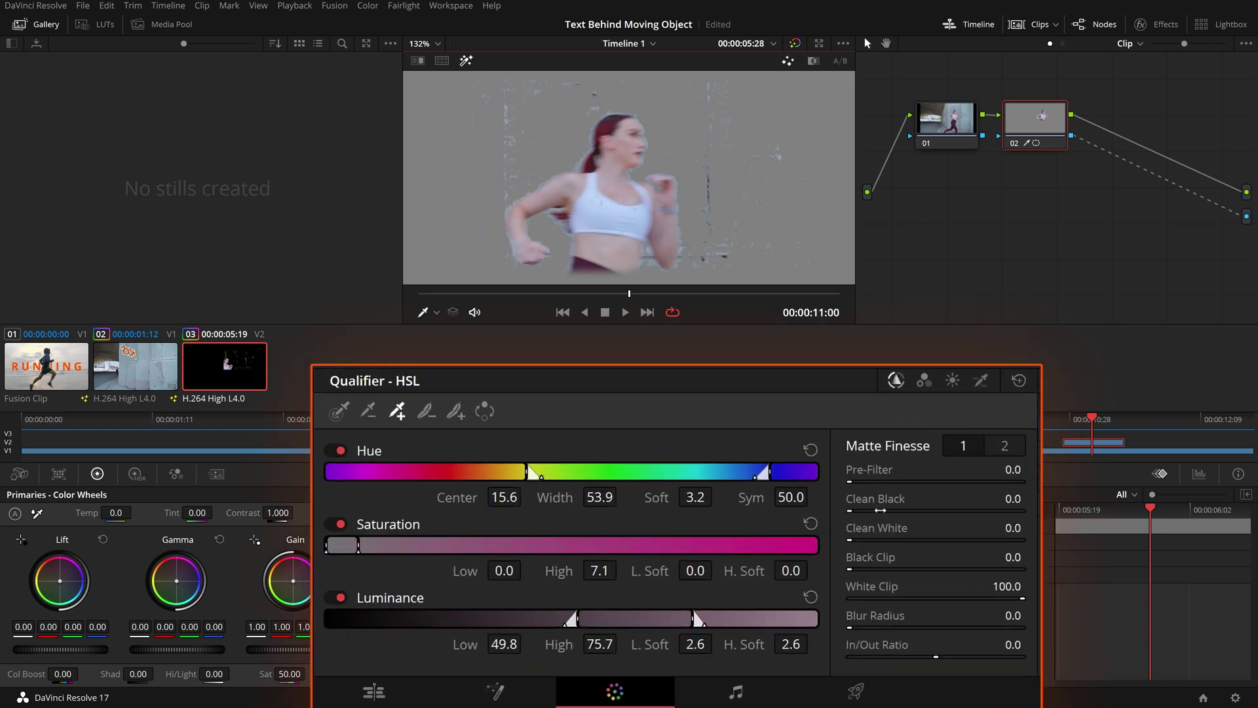
# - Refine the qualifier matte with Clean Black 41.8 and Clean White 24.8, and turn off the highlight view
pyautogui.moveTo(860, 483); pyautogui.dragTo(943, 483)
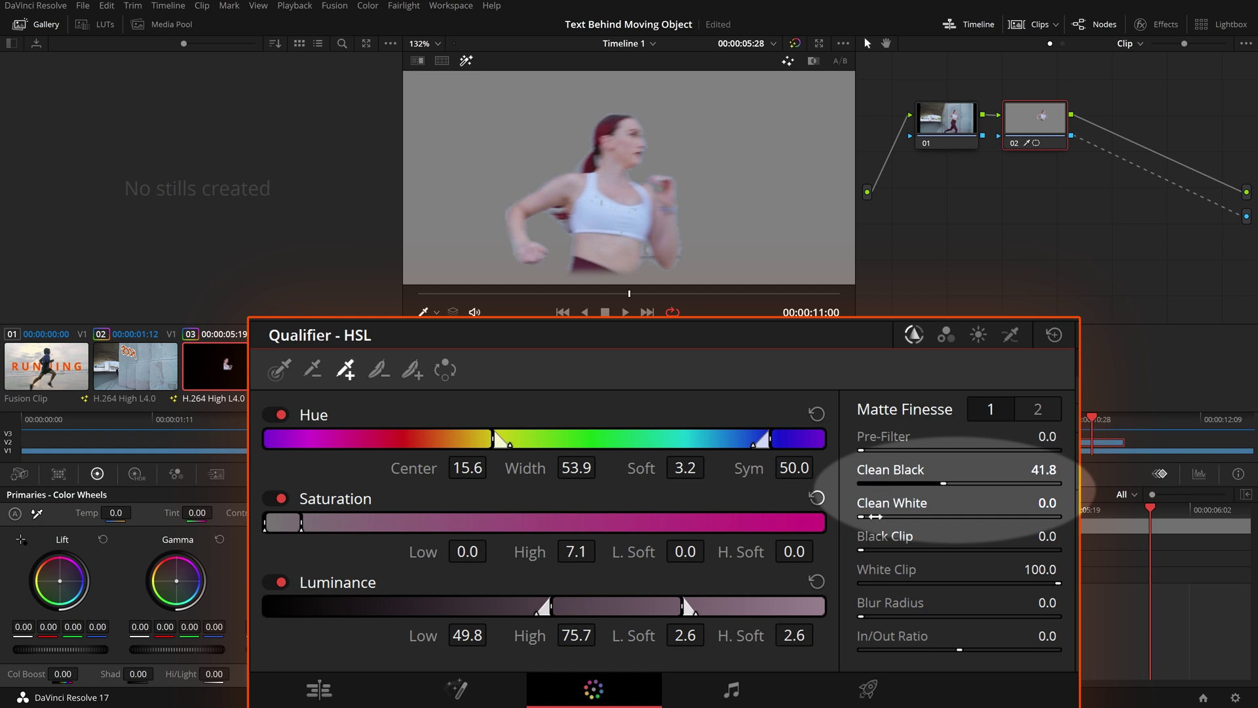
pyautogui.moveTo(860, 516); pyautogui.dragTo(910, 516)
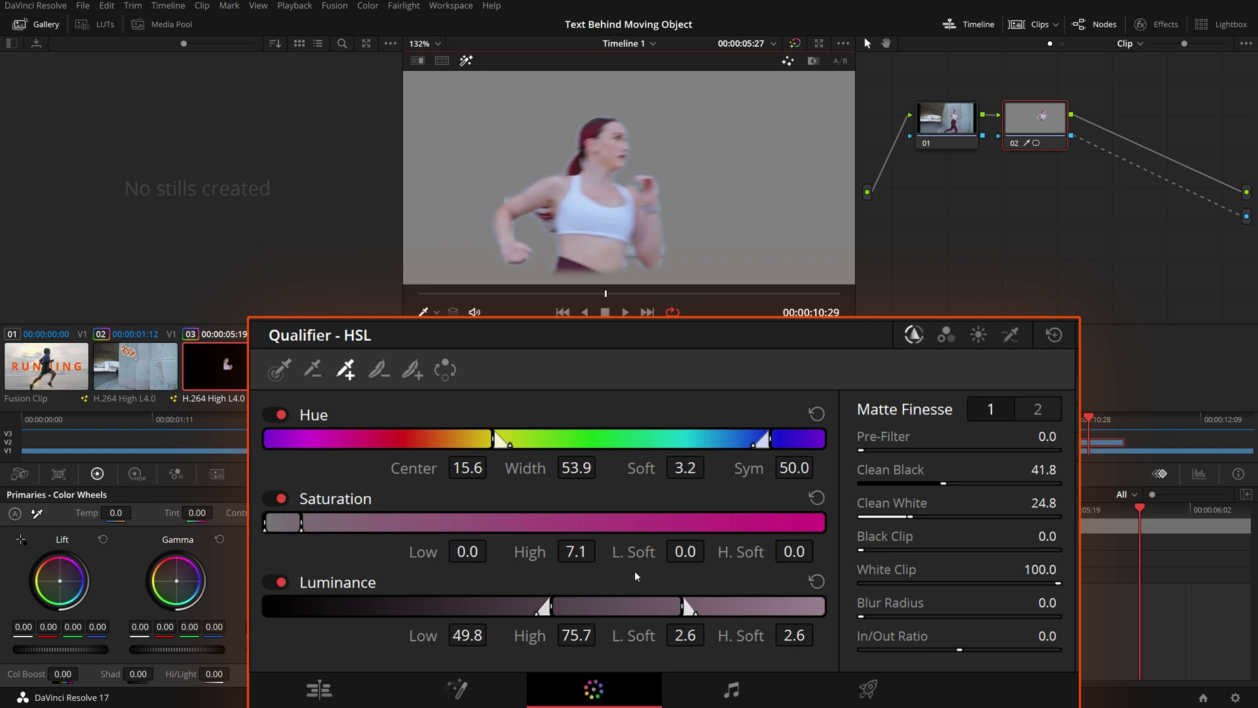
pyautogui.click(1039, 412)
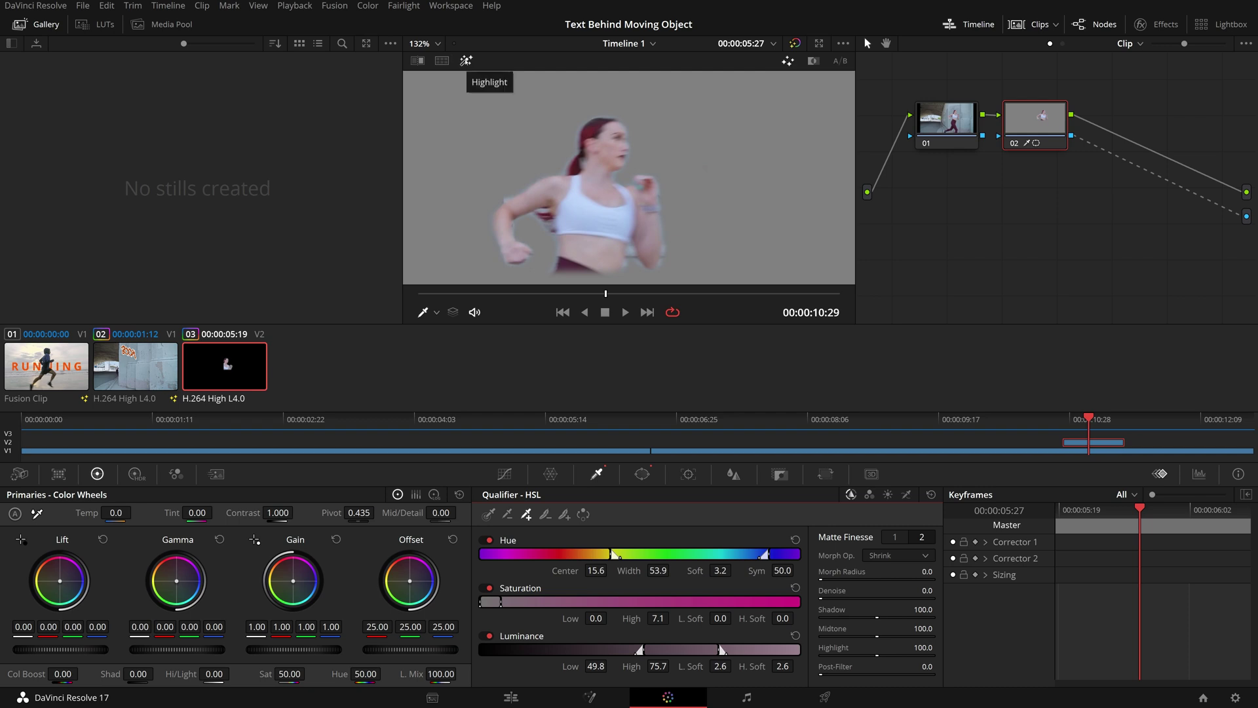
pyautogui.click(466, 60)
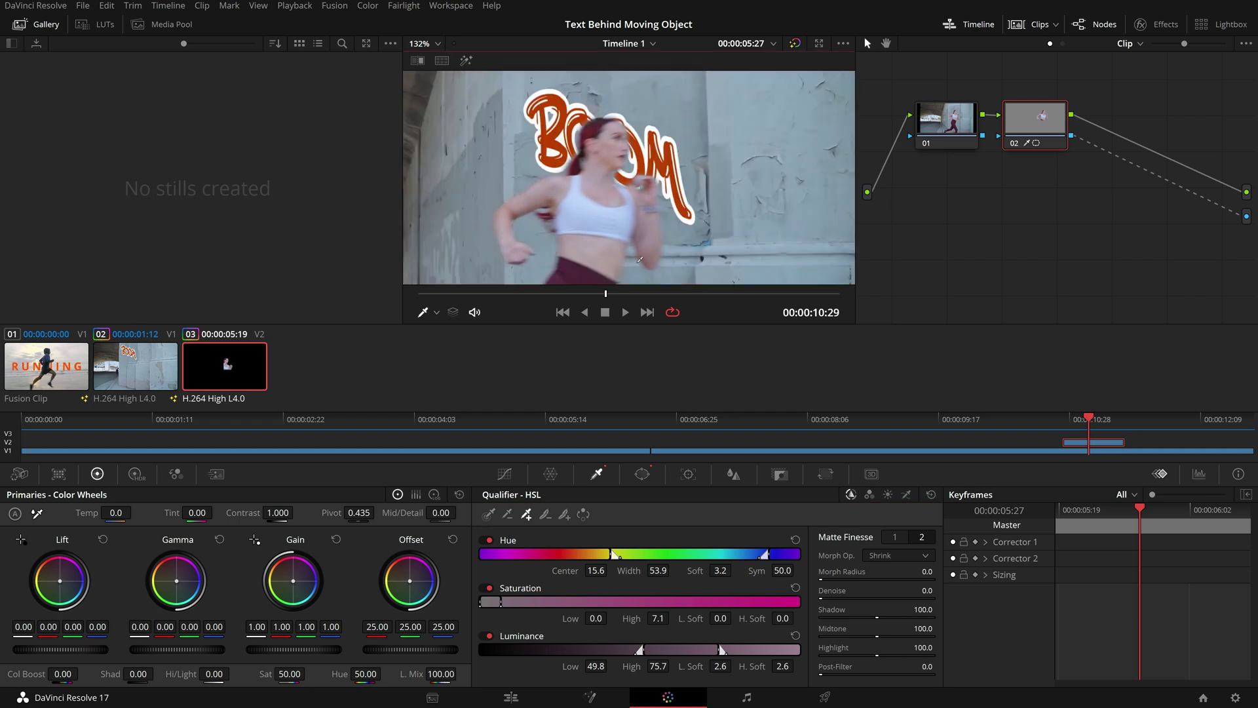
# - Scrub through the masked shot on the Color page and play back Running 2 on the Edit page from 00:00:06:29
pyautogui.moveTo(609, 299); pyautogui.dragTo(723, 311)
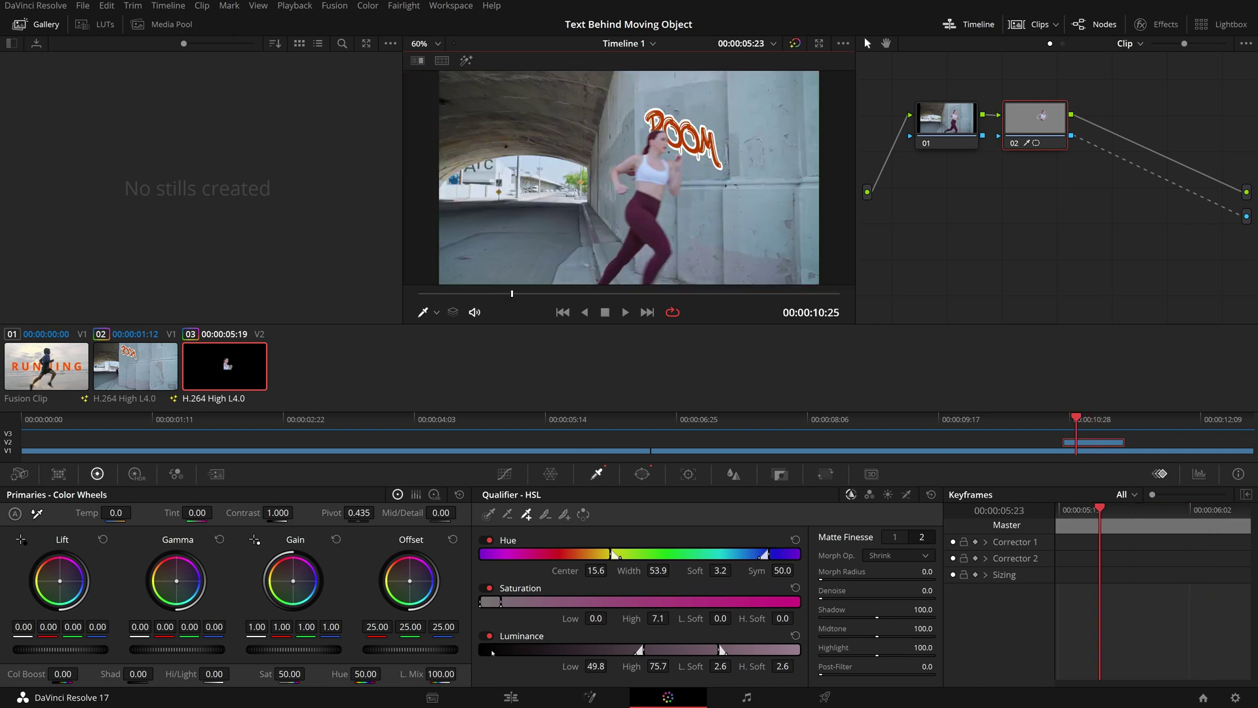
pyautogui.click(511, 696)
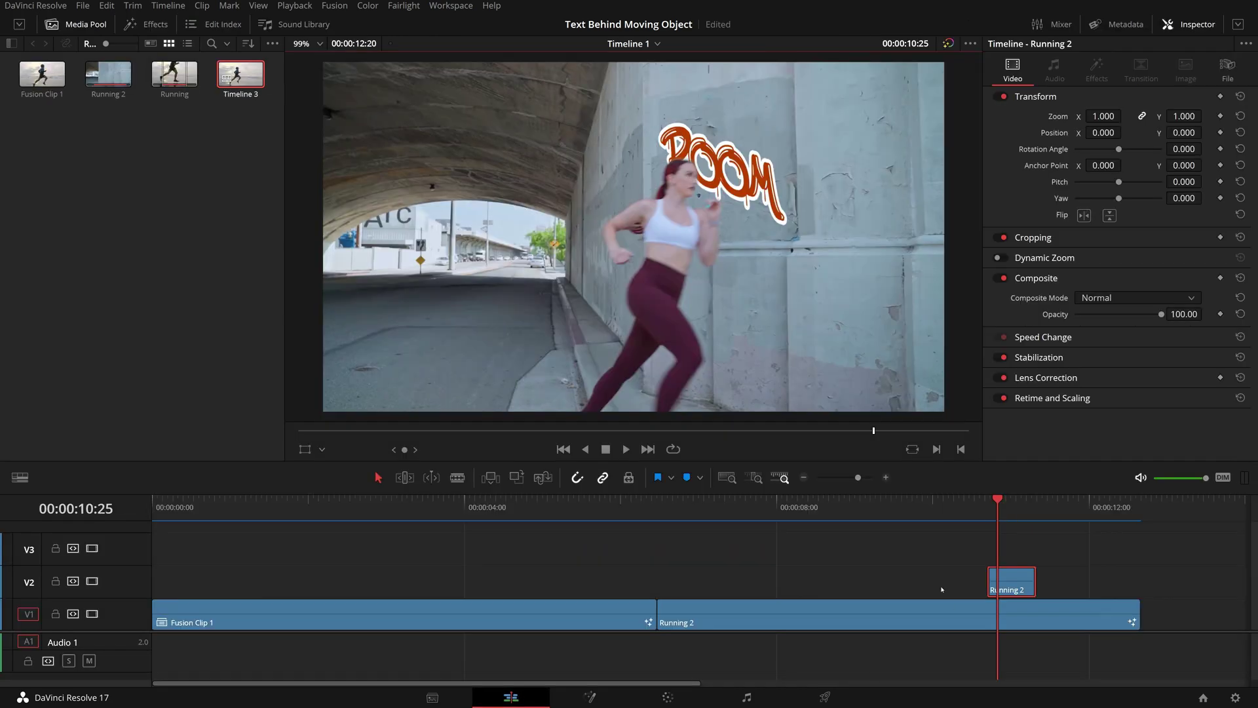
pyautogui.click(697, 513)
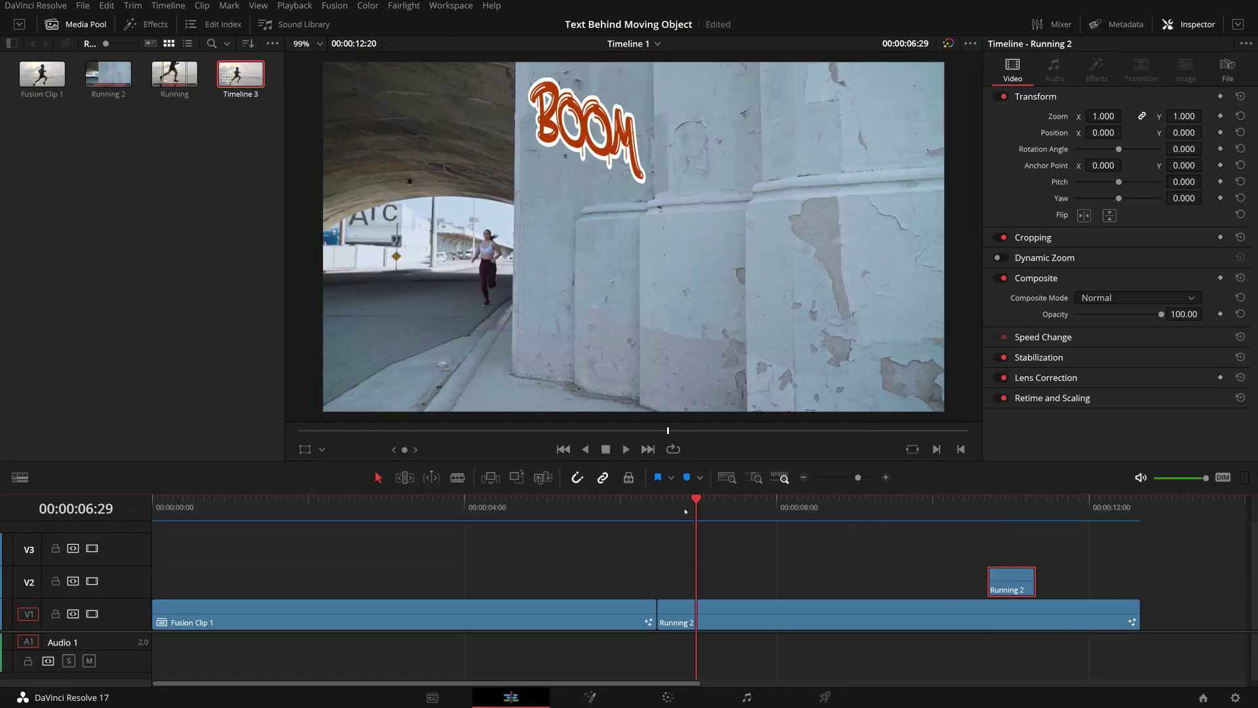
pyautogui.press('space')
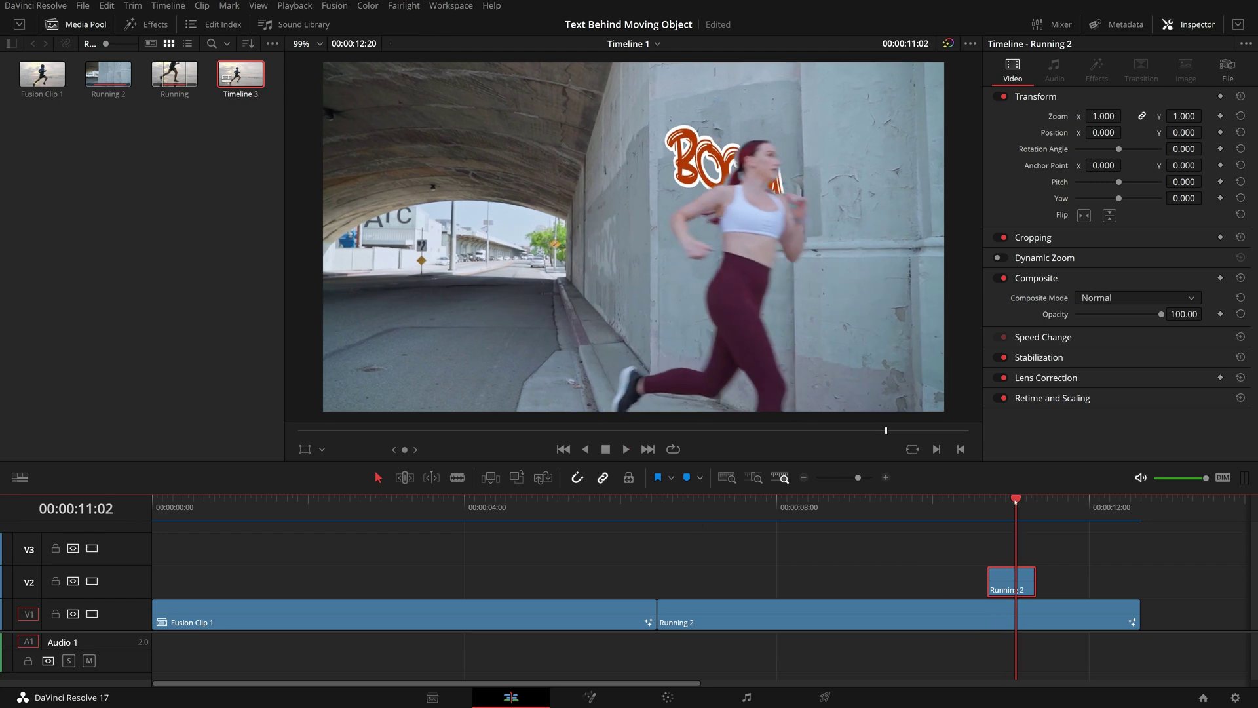
pyautogui.press('j')
pyautogui.press('j')
pyautogui.press('j')
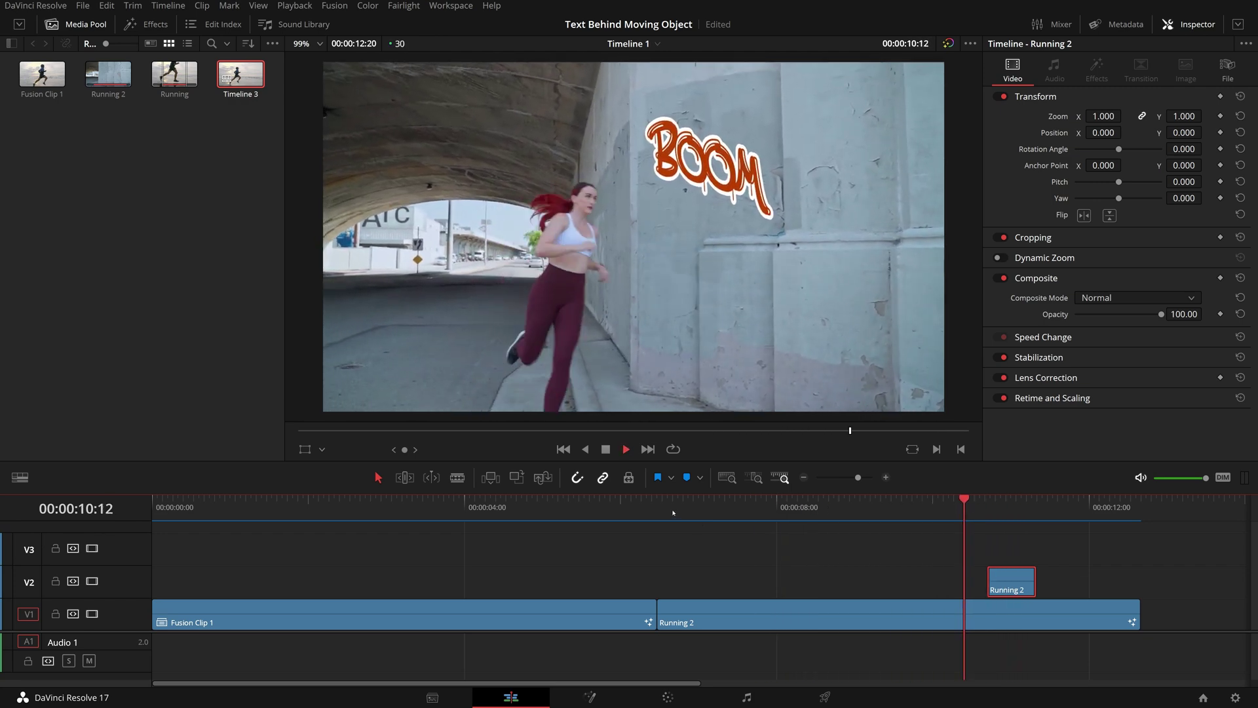
# - Review the runner crossing the BOOM text around the V2 clip and replay Running 2 from its start at 00:00:06:14
pyautogui.click(1028, 503)
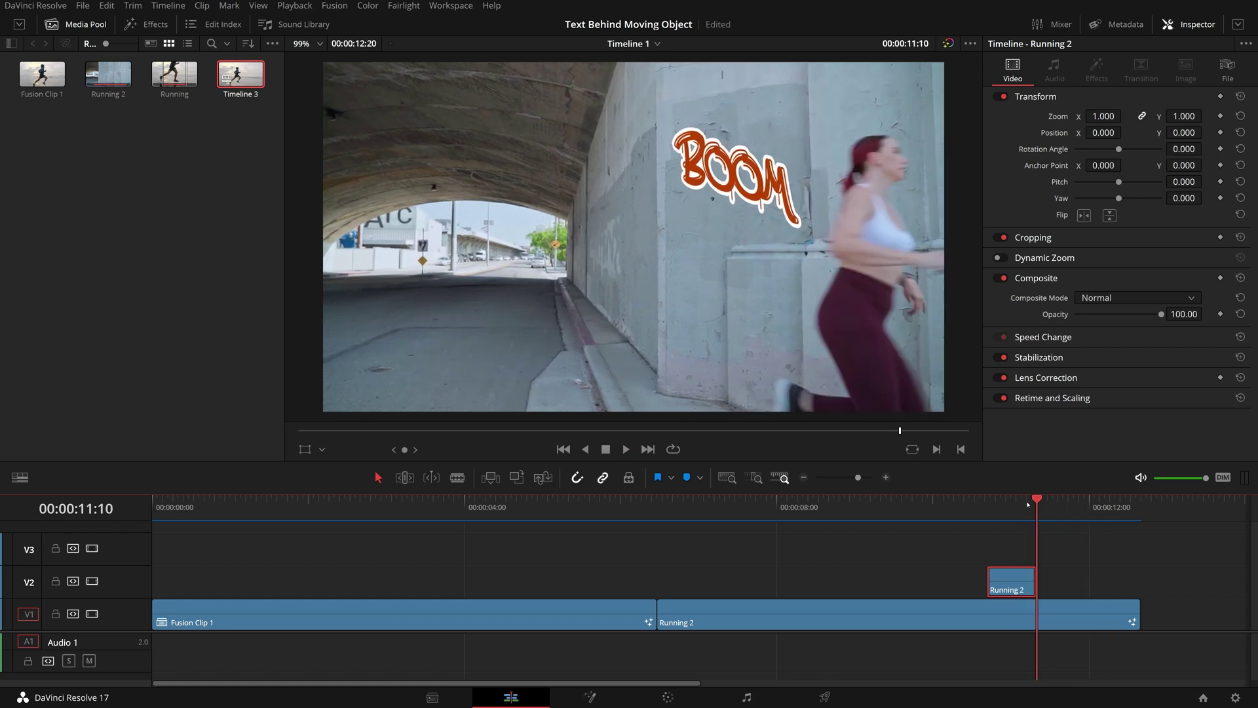
pyautogui.moveTo(1027, 503); pyautogui.dragTo(985, 516)
pyautogui.press('space')
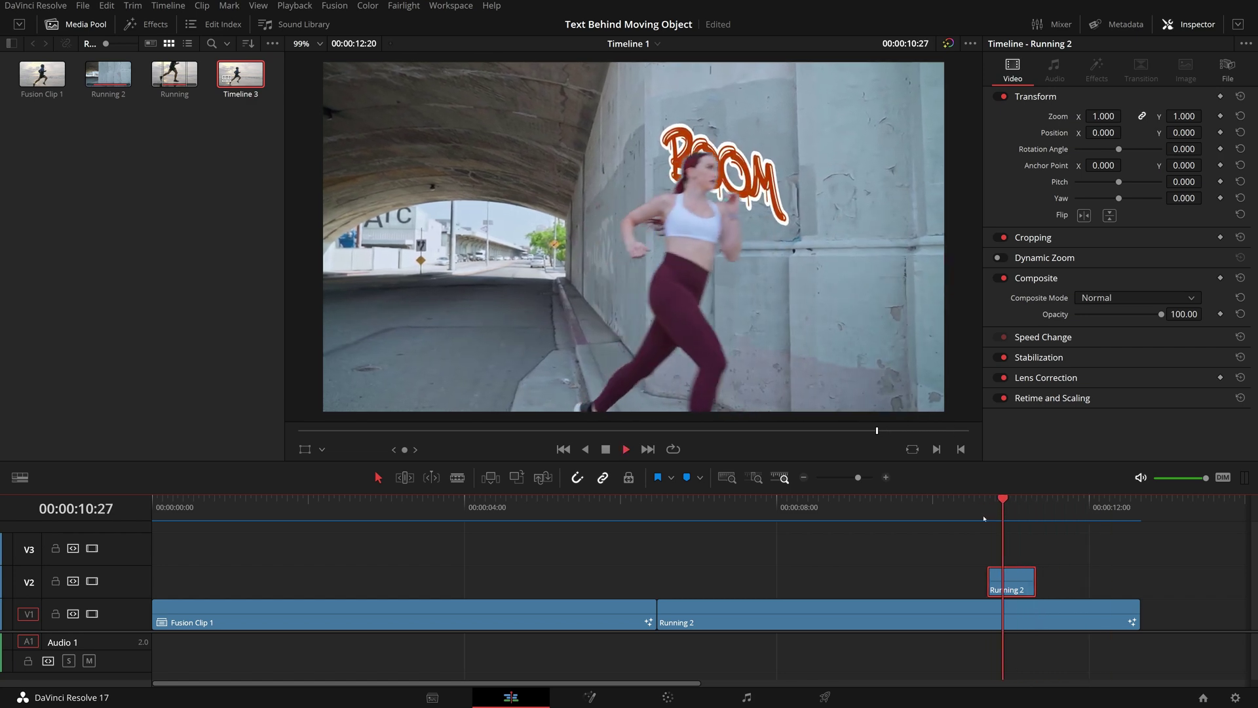
pyautogui.hotkey('shift', 'Left')
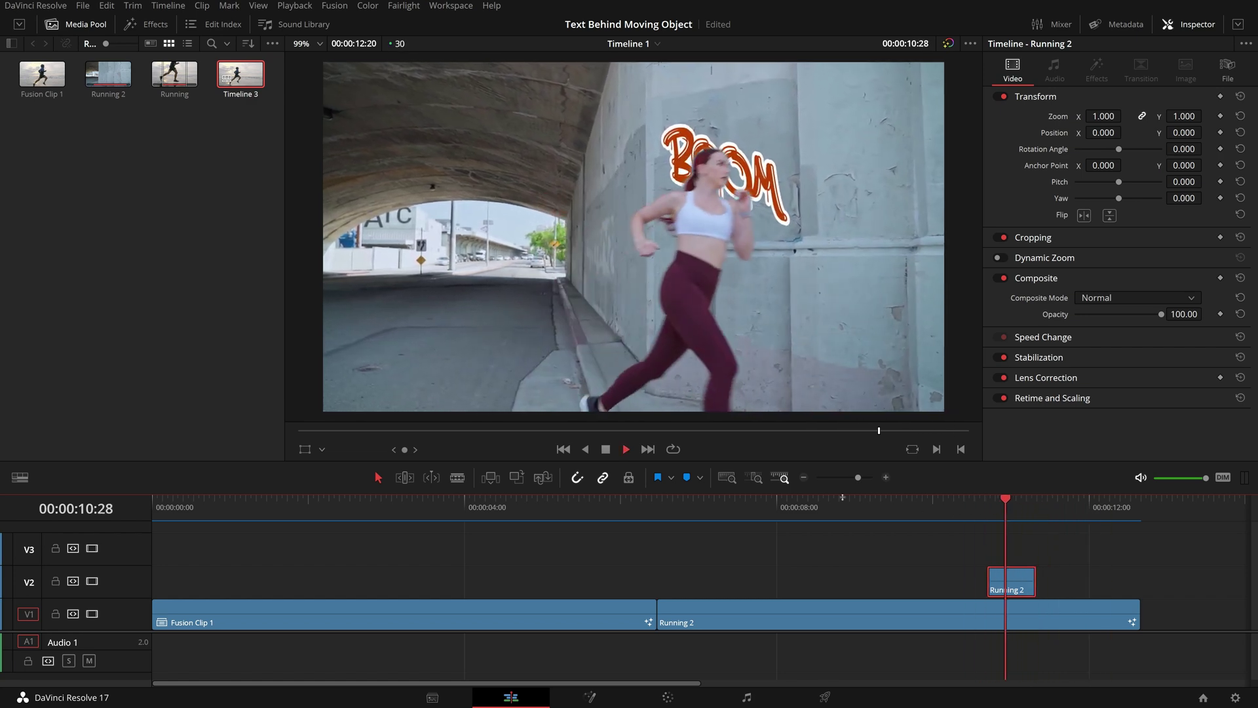
pyautogui.press('space')
pyautogui.click(658, 506)
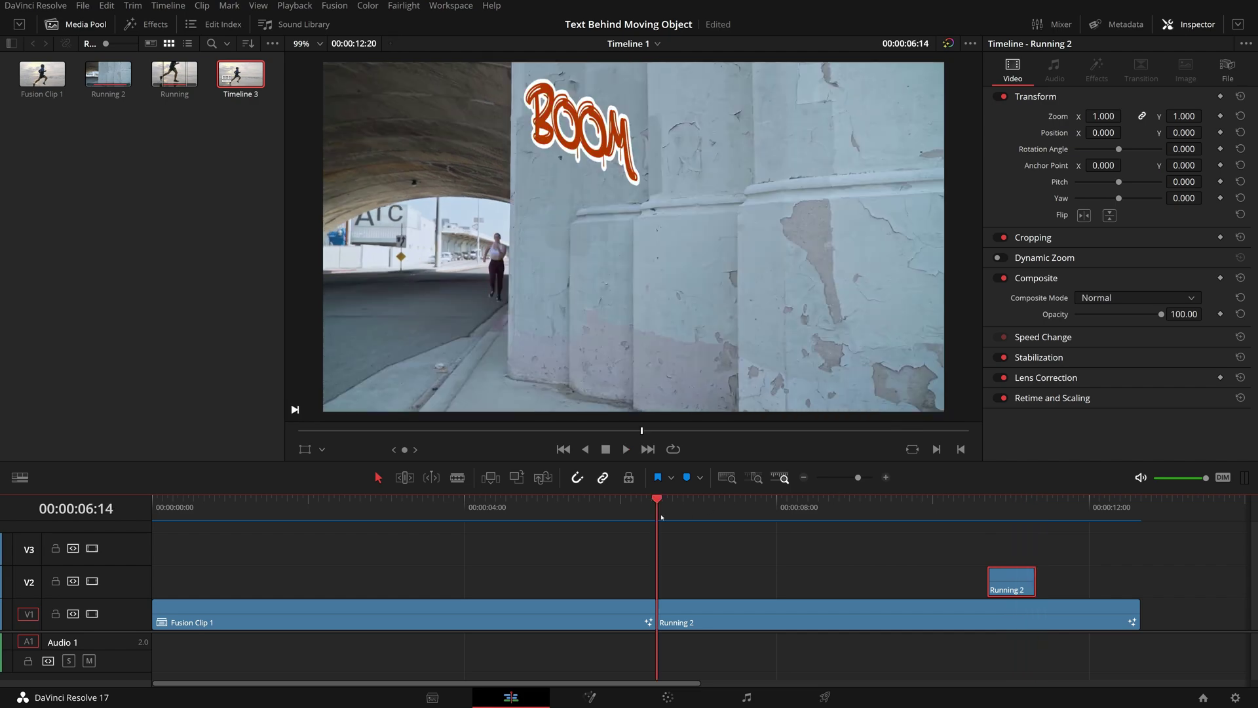
pyautogui.press('space')
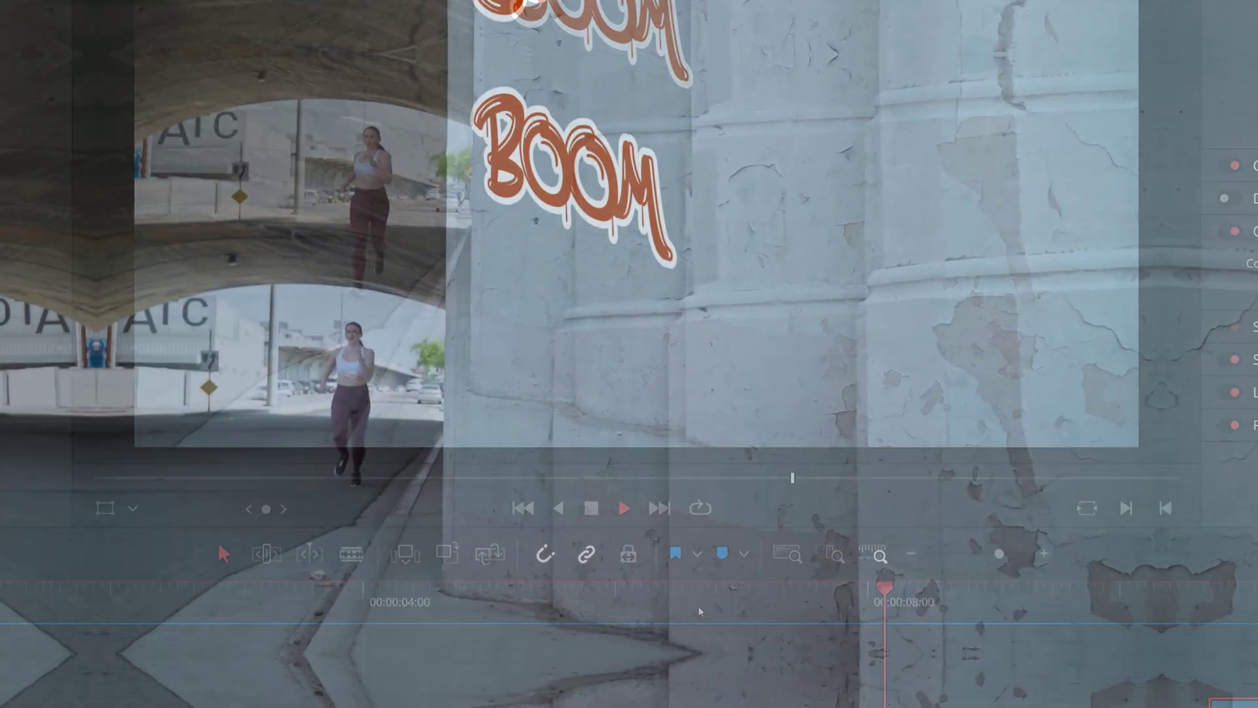